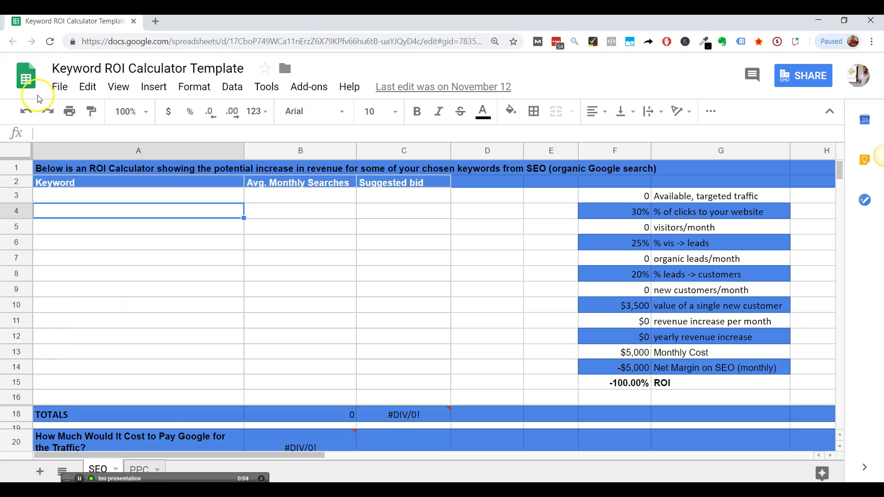
Make a copy of the Keyword ROI Calculator Template and switch to the new copy's tab
click(60, 87)
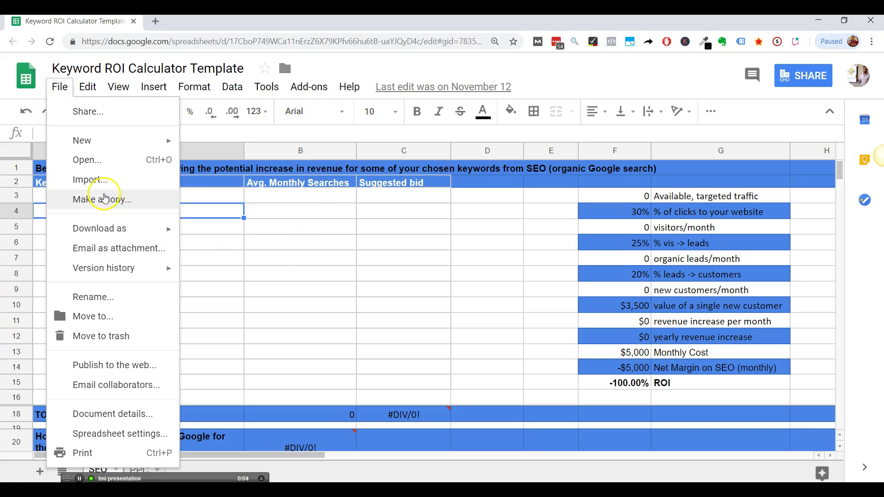
click(105, 199)
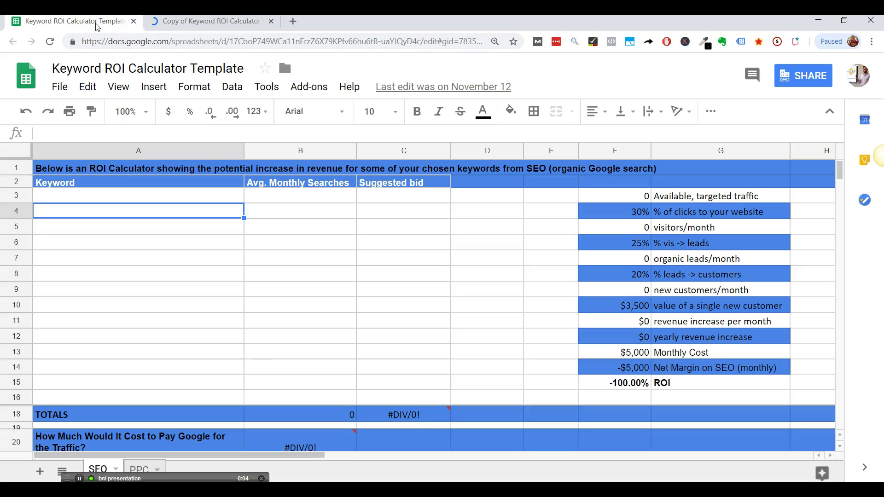
click(189, 23)
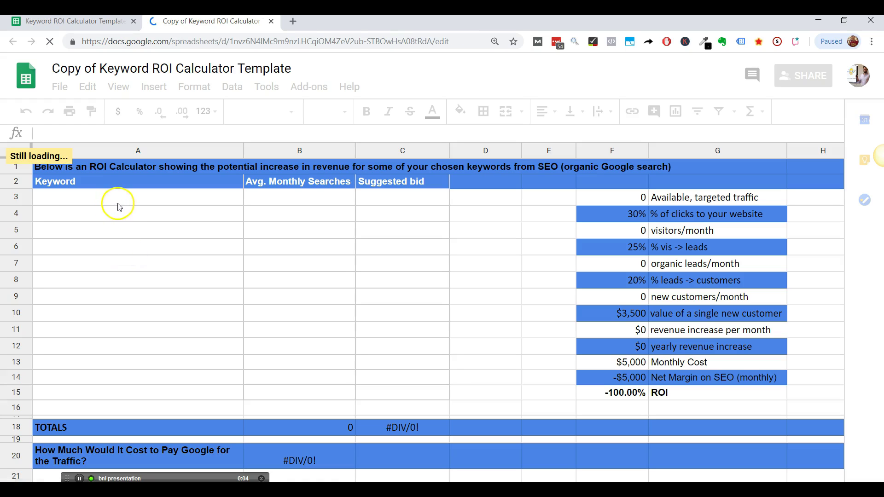
Enter 'digital marketing agency winnipeg' with 250 monthly searches and a $4.50 bid in row 3
click(118, 205)
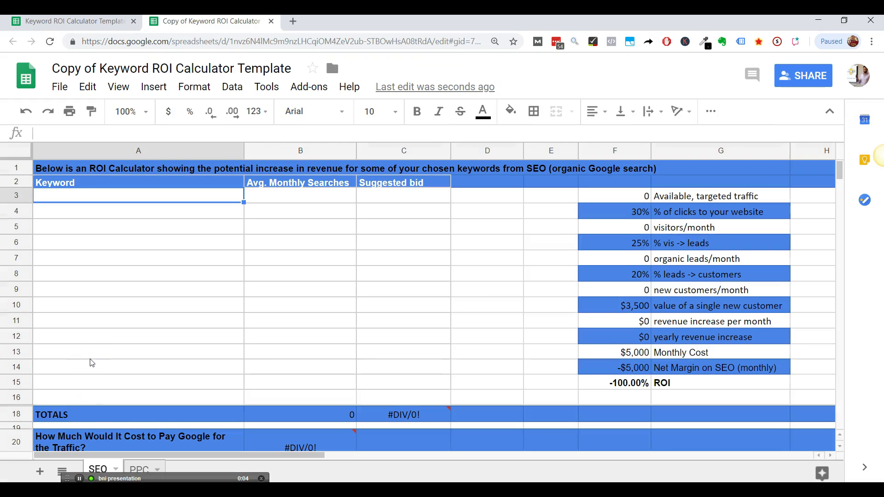
text(digital ma)
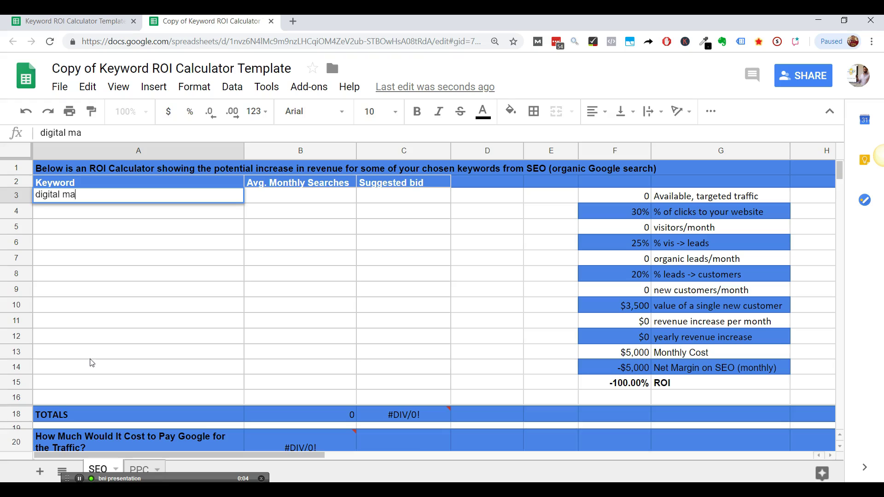
text(rketing agency winn)
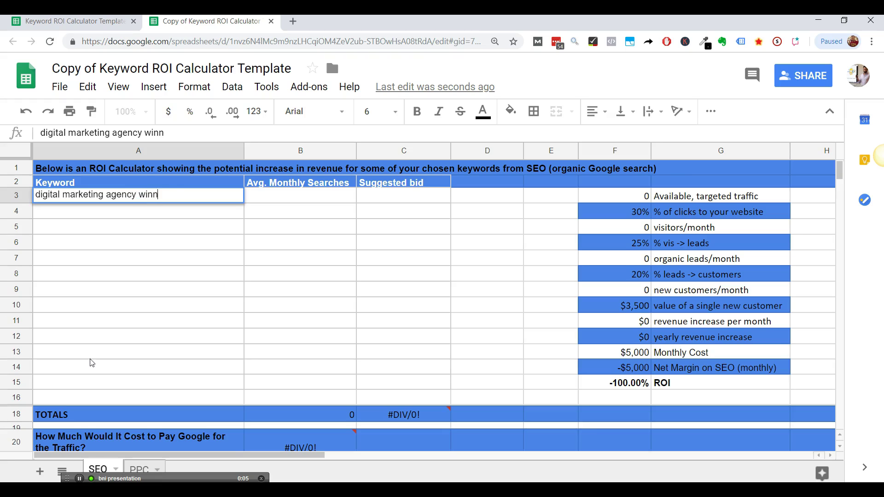
text(ipeg)
key(Tab)
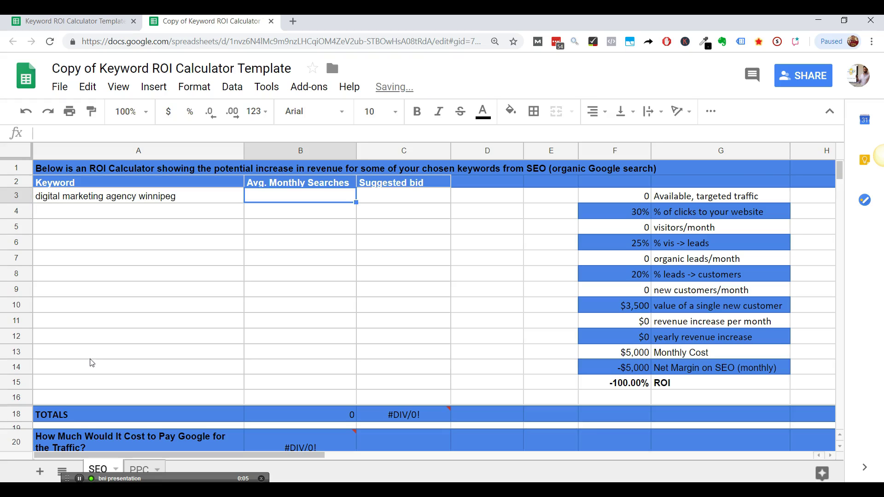
text(250)
key(Tab)
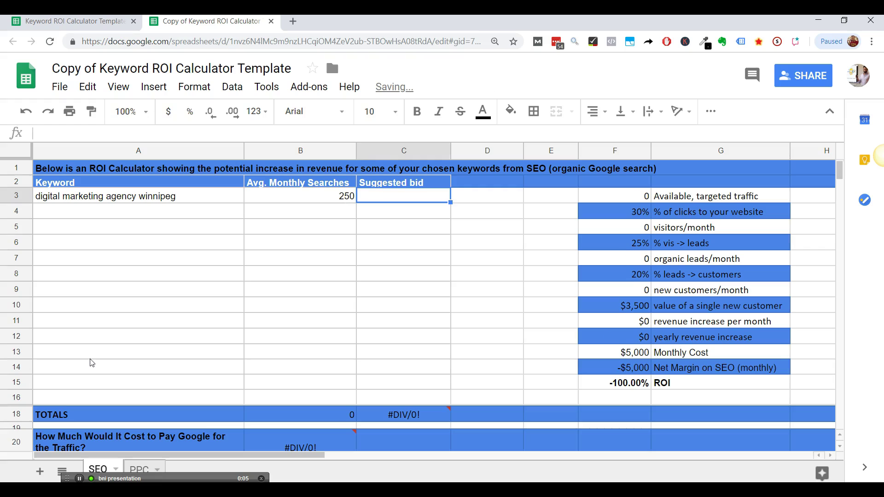
text(4.5)
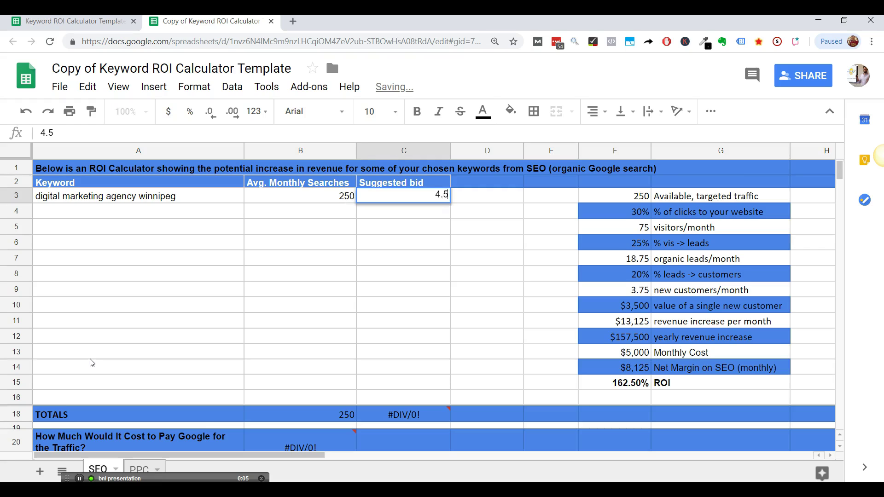
text(0)
key(Return)
Enter 'digital marketing services' with 170 monthly searches and a $6.50 bid in row 4
key(Left)
key(Left)
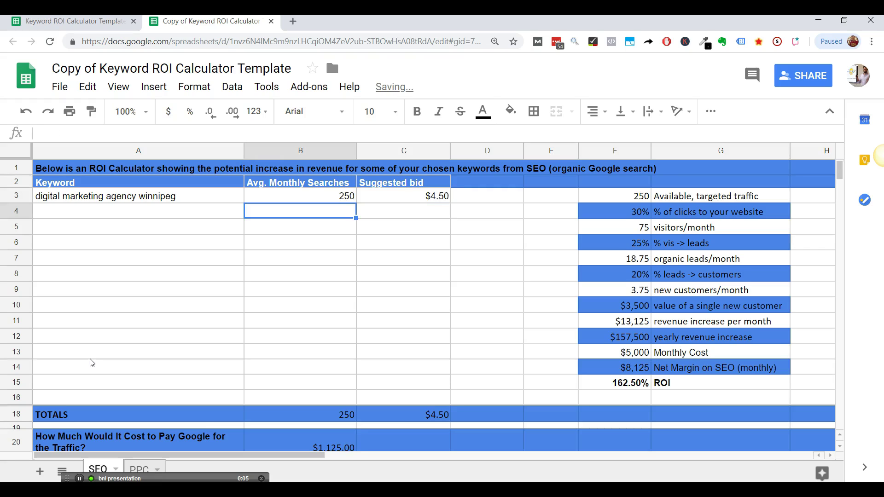
text(digital )
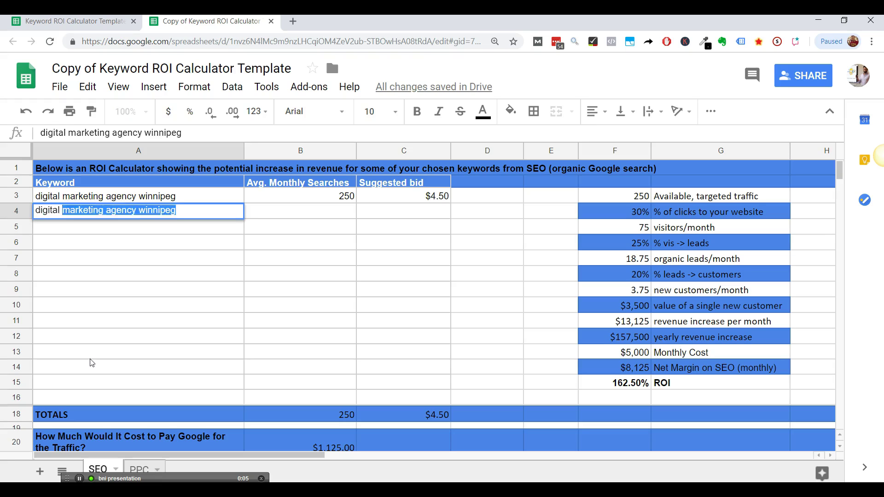
text(marketing ser)
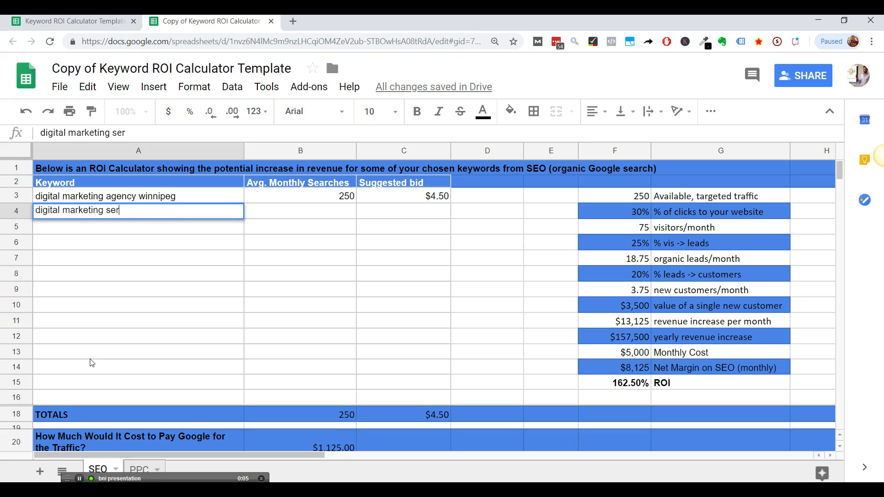
text(vices)
key(Tab)
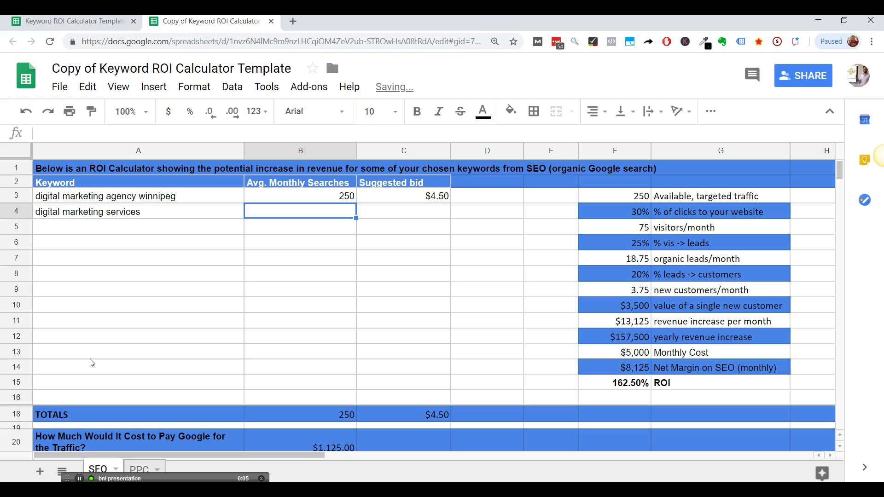
text(170)
key(Tab)
text(6)
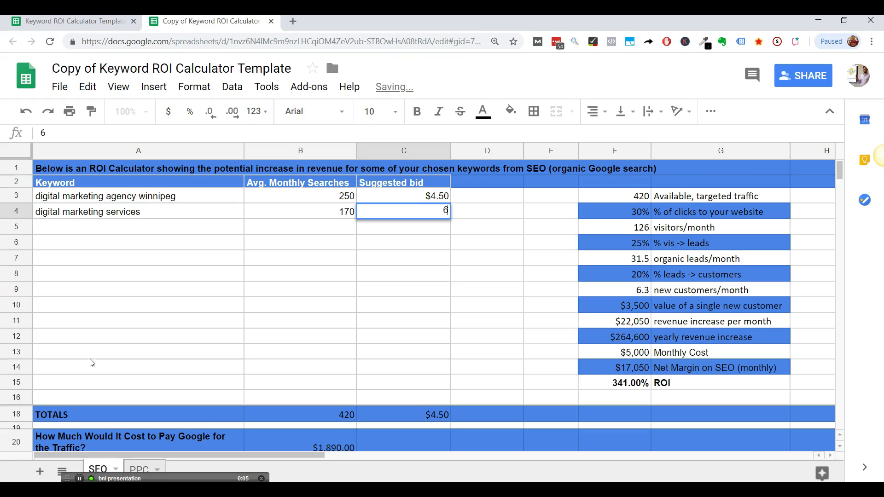
text(.50)
key(Return)
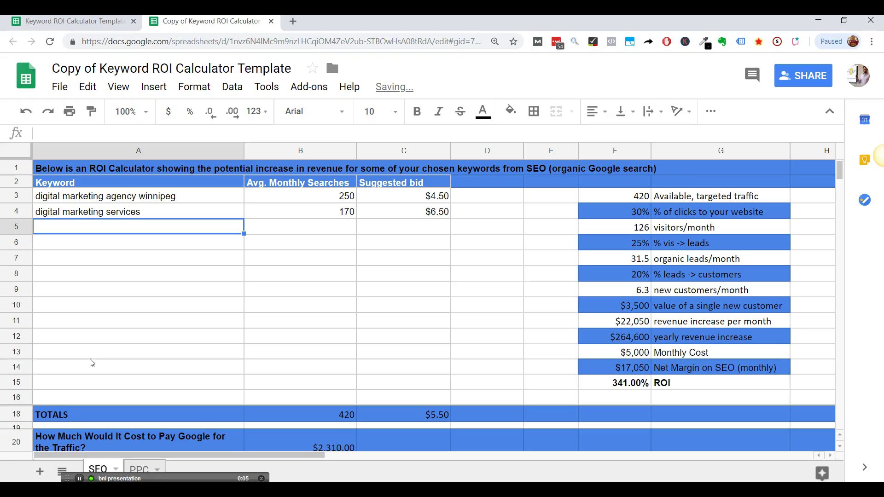
Enter 'seo winnipeg' with 300 monthly searches and a $10 bid in row 5
text(seo winni)
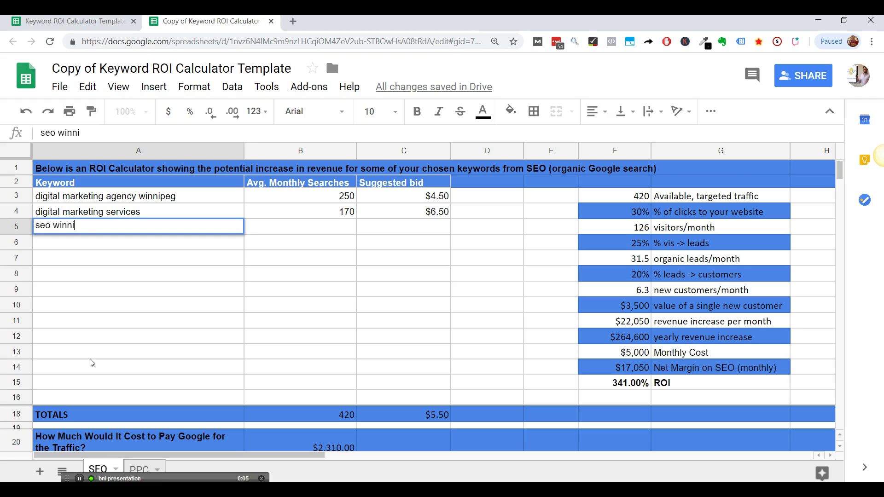
text(peg)
key(Tab)
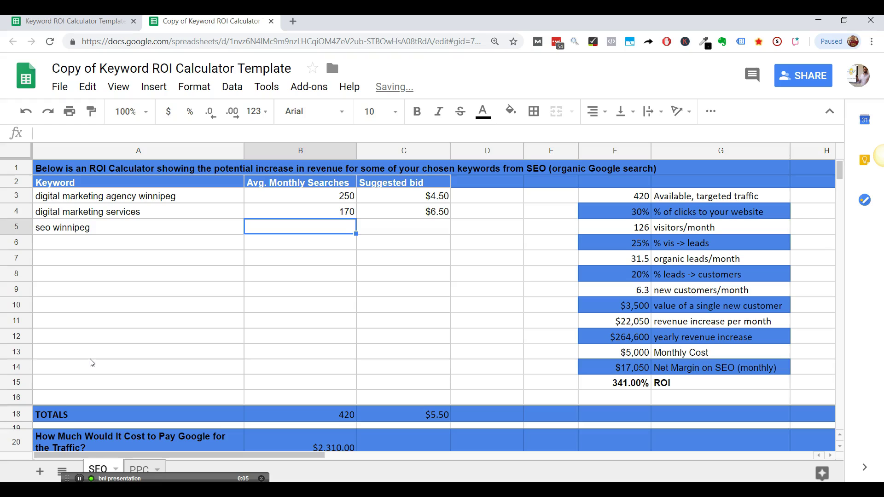
text(300)
key(Tab)
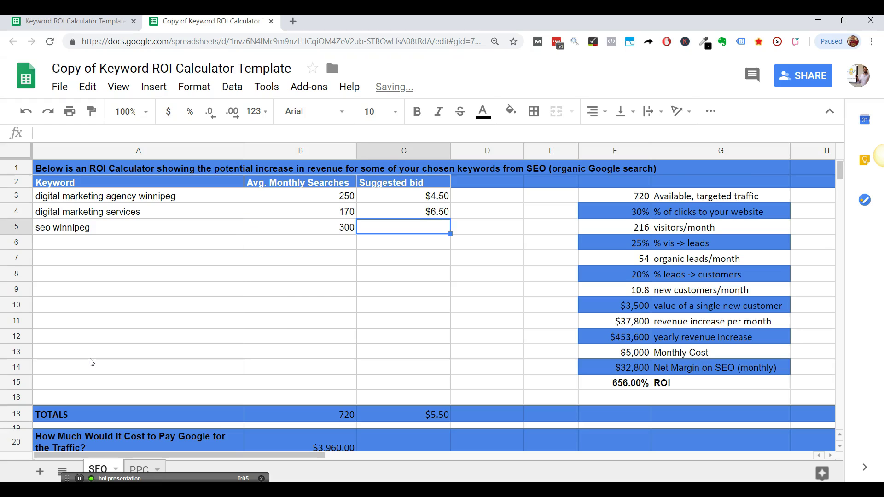
text(10)
key(Tab)
key(Down)
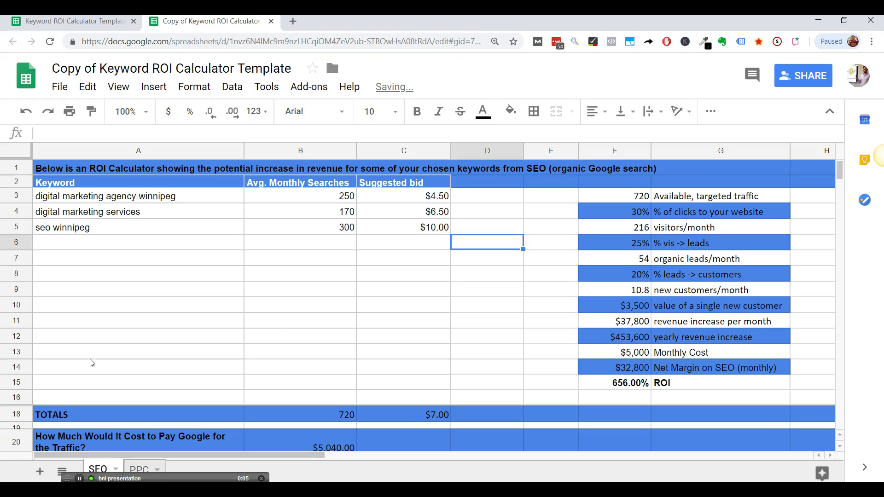
key(Left)
key(Left)
key(Left)
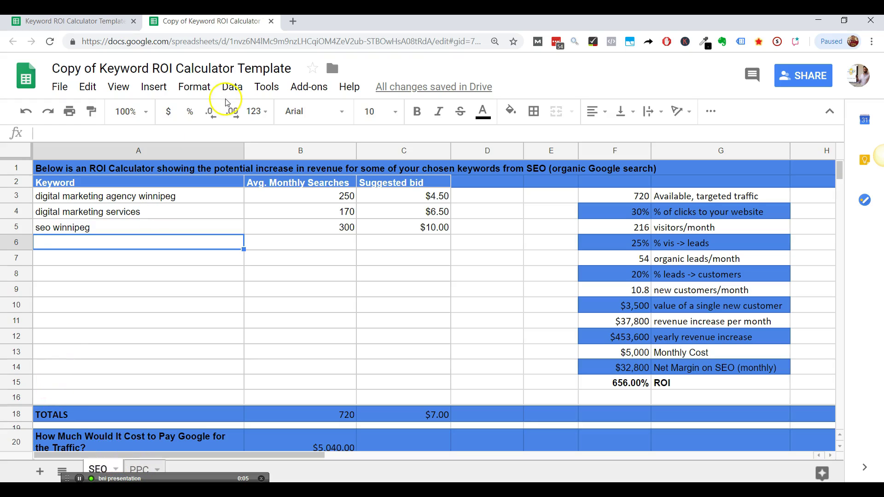
Search Google for 'digital marketing winnipeg' in a new tab
click(291, 23)
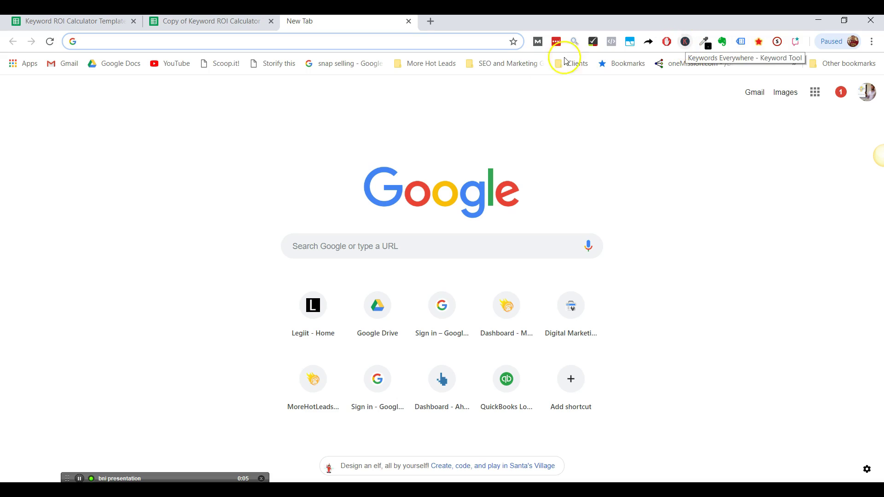
text(digitgal)
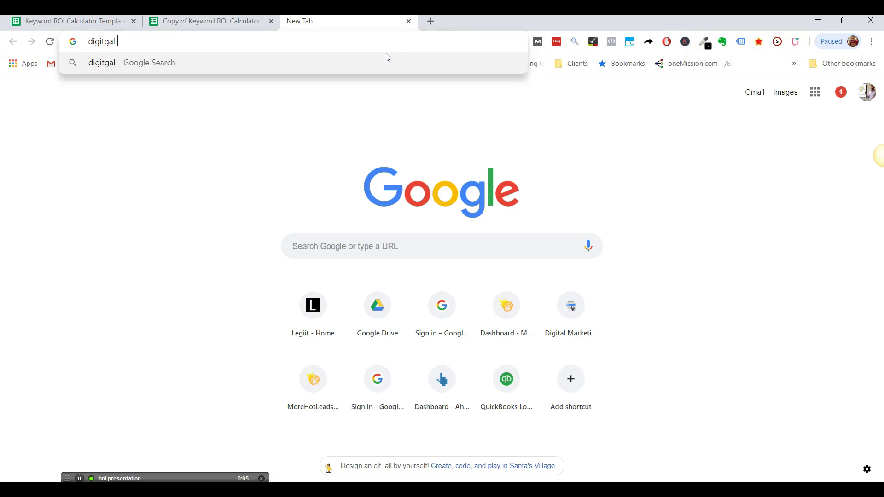
key(BackSpace)
key(BackSpace)
key(BackSpace)
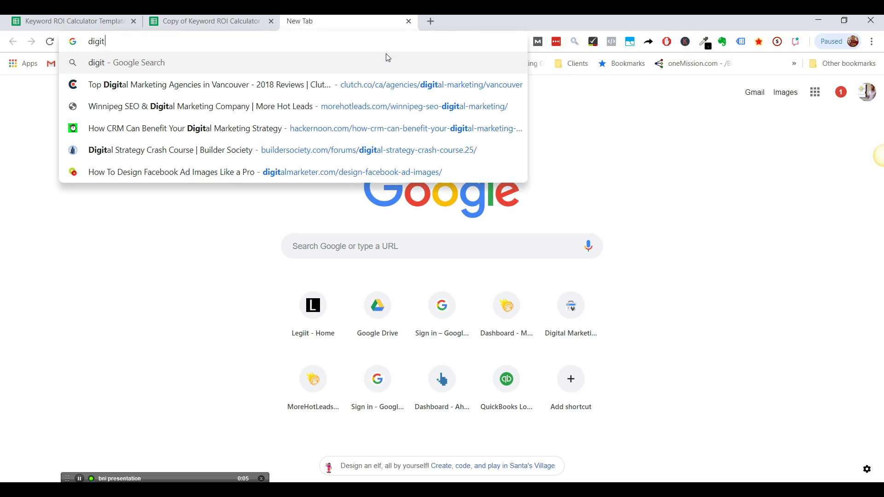
text(al marketing win)
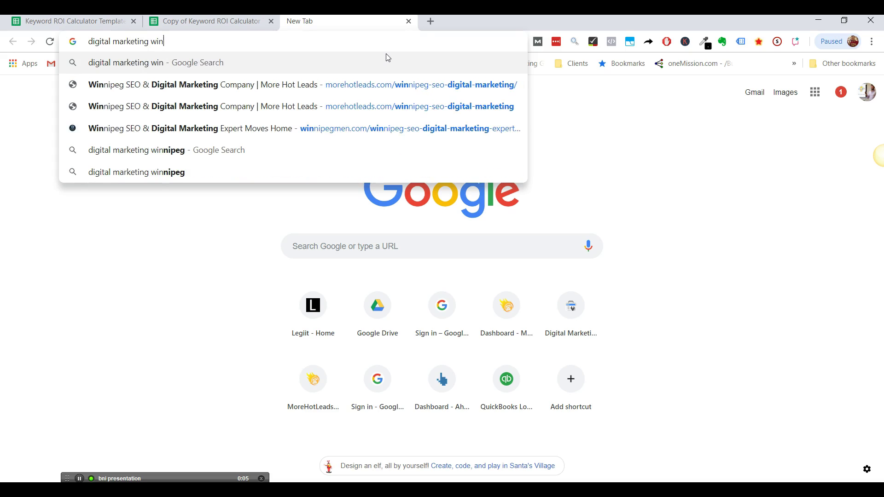
text(nipeg)
key(Return)
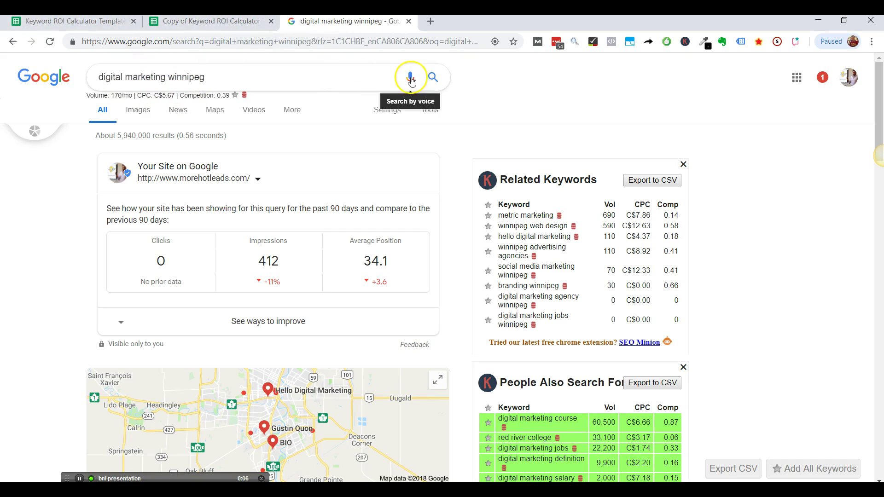
Replace the query with 'welders winnipeg' and run the search
triple_click(235, 74)
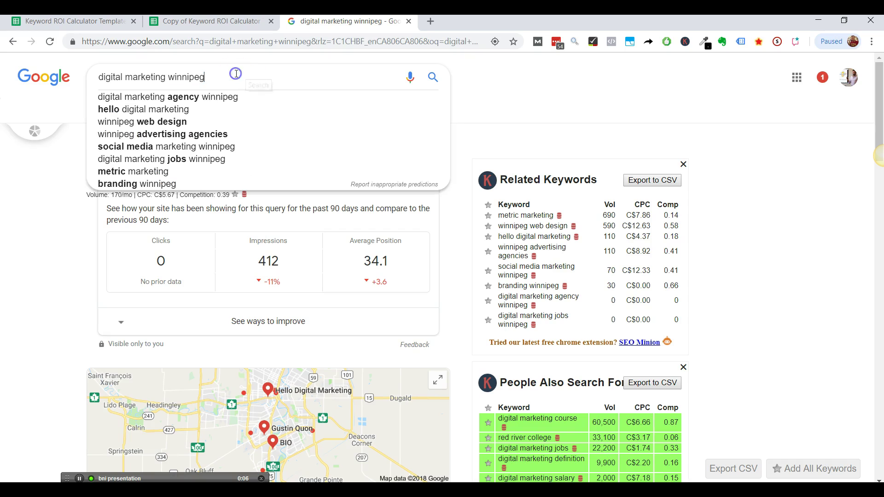
text(weldo)
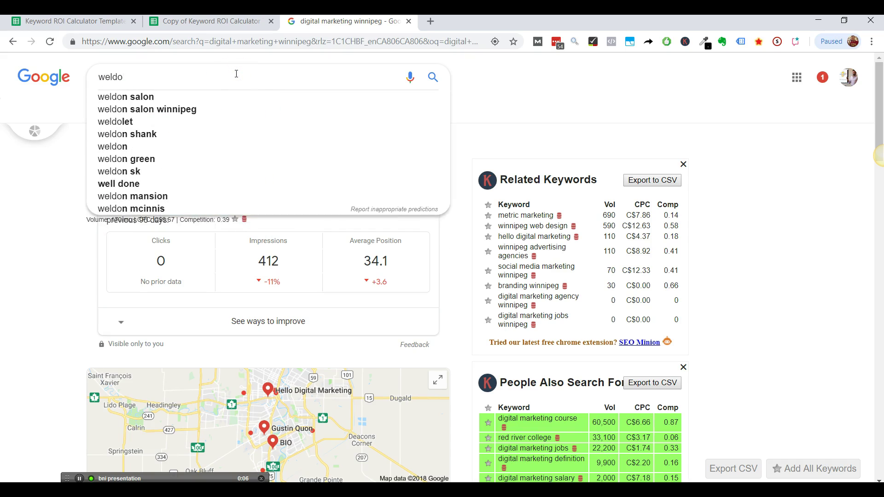
key(BackSpace)
text(ers )
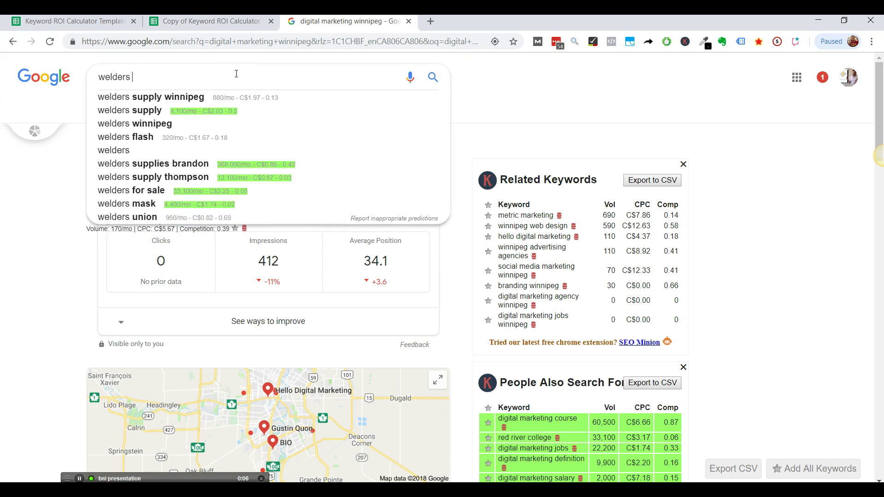
text(winnipeg)
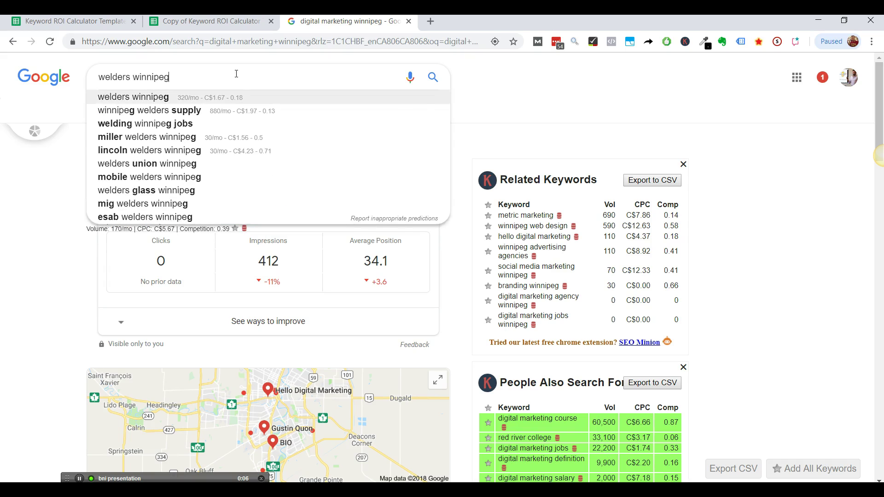
key(Return)
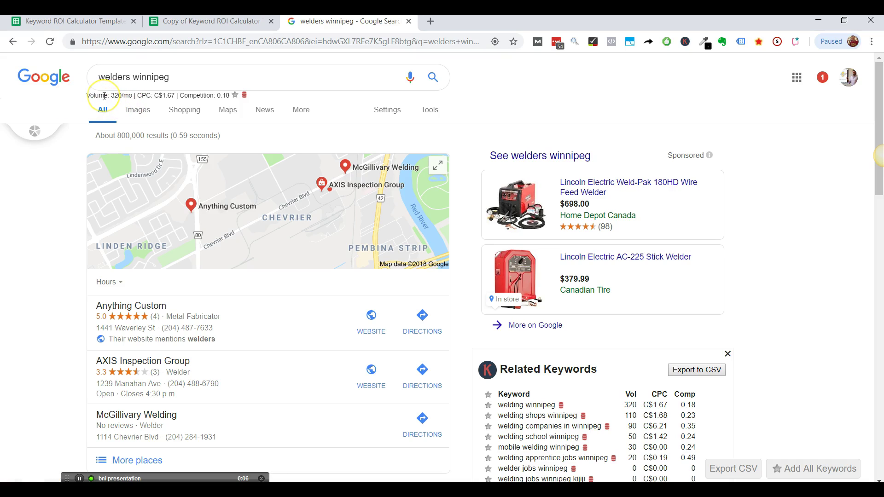
Return to the copied calculator and scroll the SEO sheet to review its totals
click(198, 21)
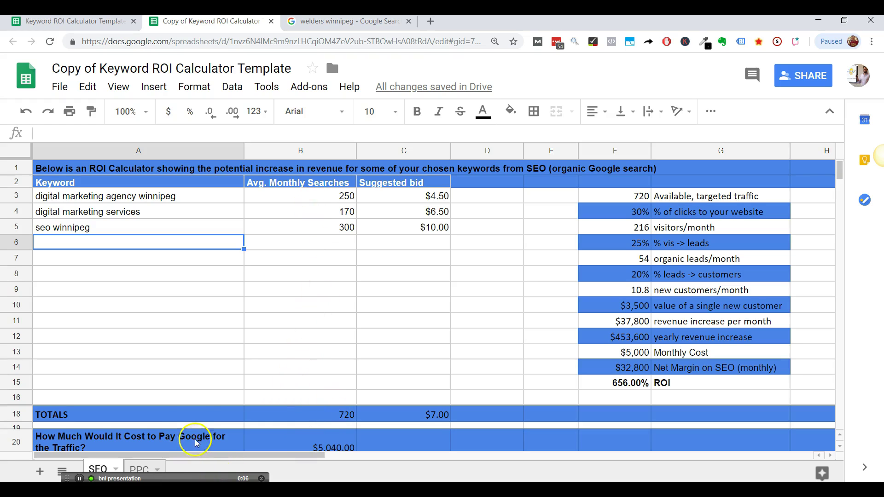
scroll(183, 410, down, 2)
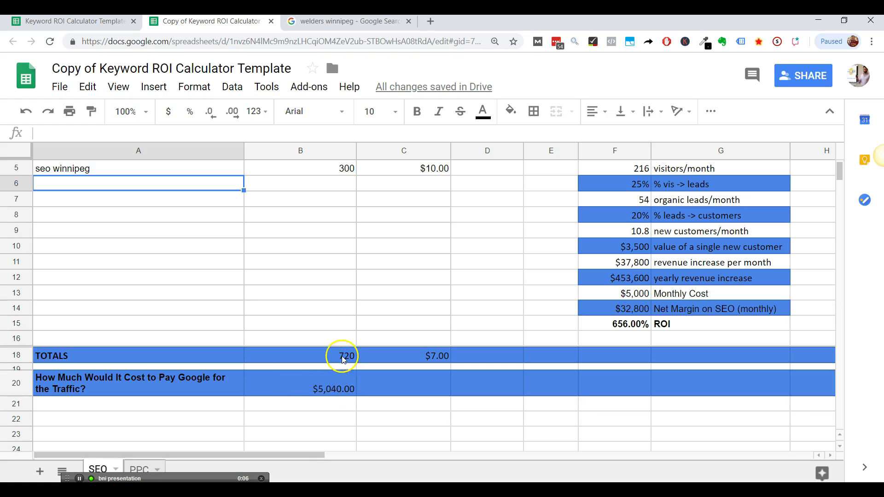
scroll(462, 316, up, 1)
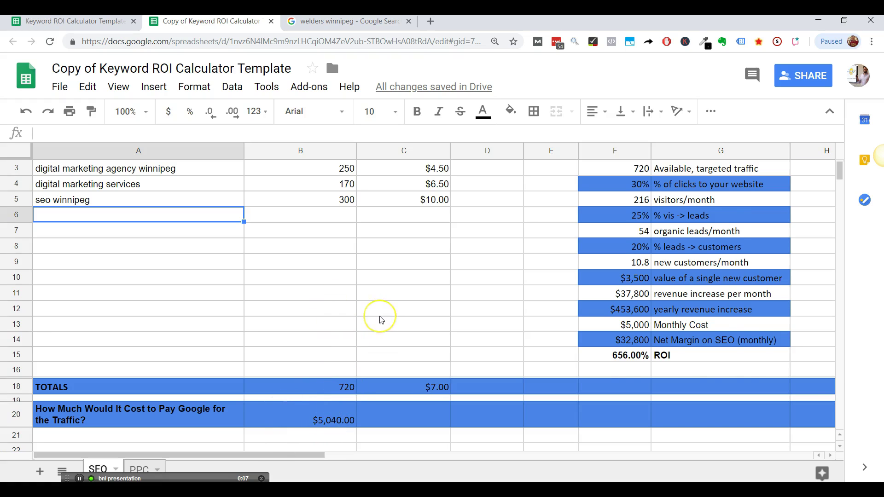
scroll(377, 318, up, 1)
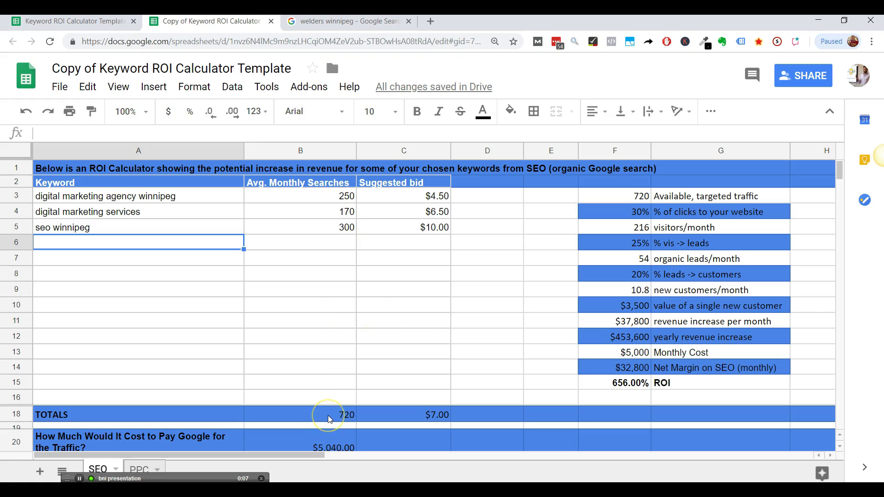
scroll(328, 415, down, 1)
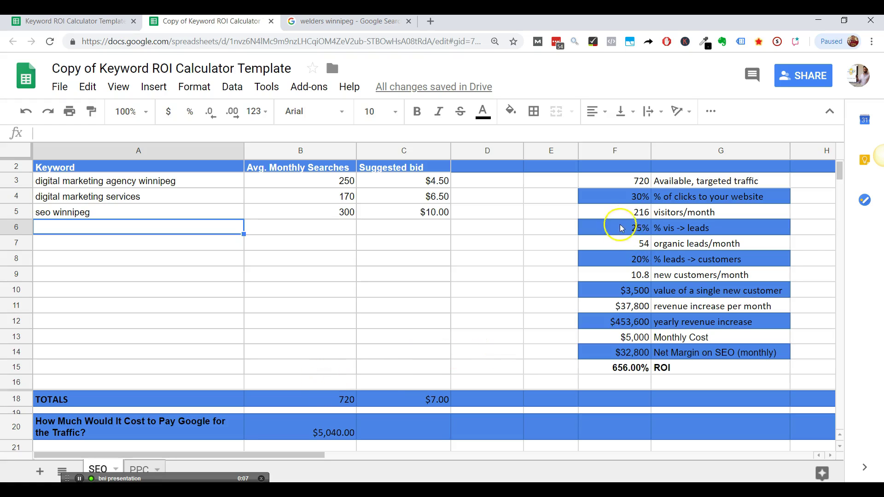
Change the click-through share in F4 to 25% and check the visitors/month result
click(635, 215)
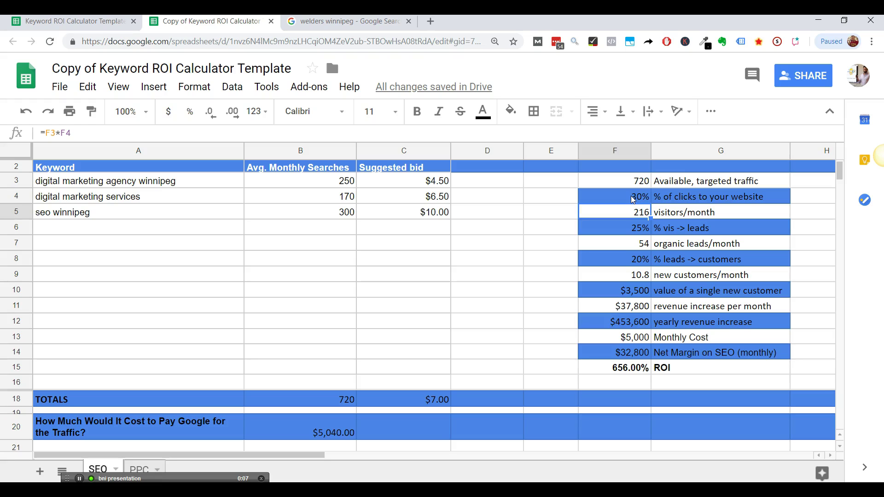
click(633, 199)
text(25%)
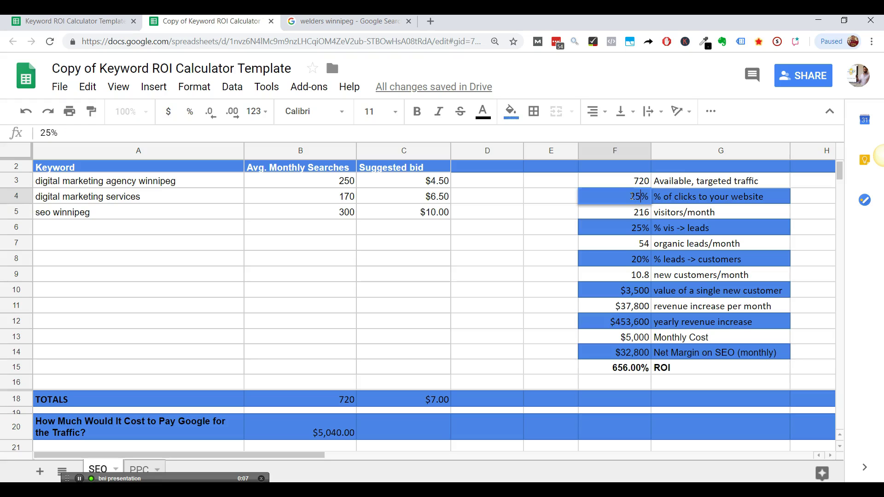
click(538, 201)
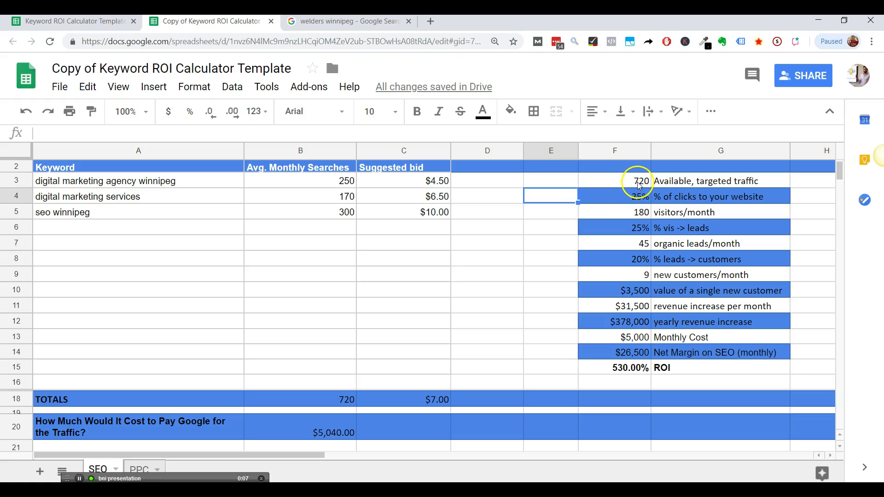
click(638, 213)
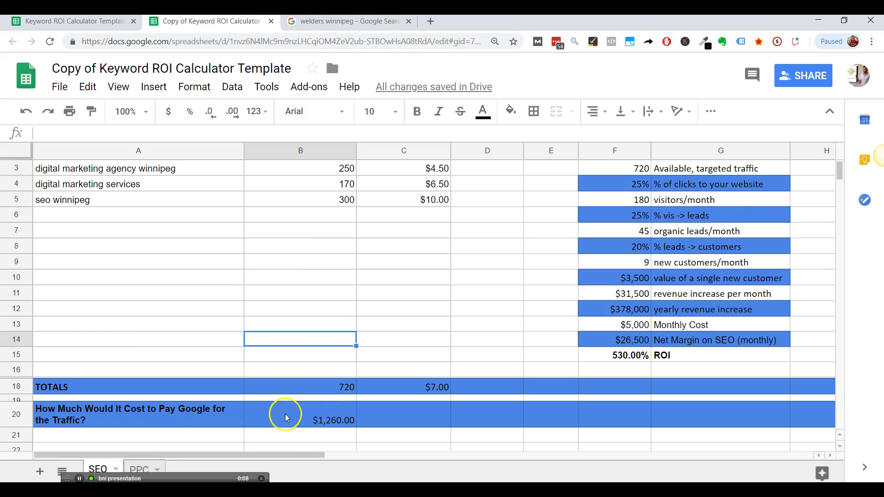
Inspect the Google traffic cost and monthly searches total formulas
click(311, 413)
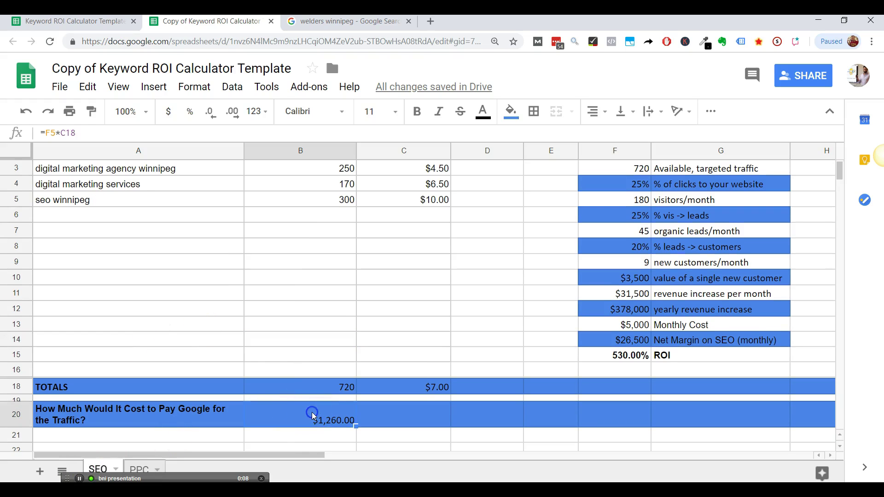
key(Up)
key(Up)
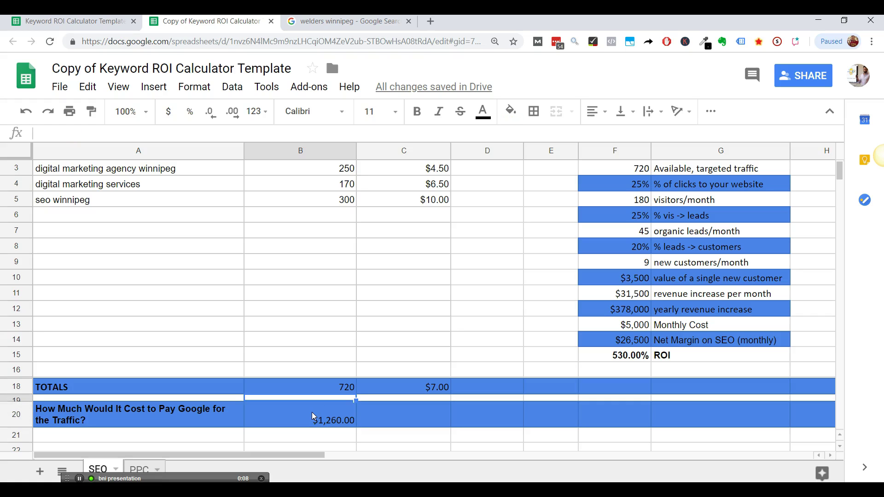
key(Up)
key(Up)
key(Up)
key(Up)
key(Up)
key(Up)
key(Up)
key(Up)
key(Up)
key(Up)
key(Up)
key(Up)
key(Up)
key(Up)
key(Up)
key(Up)
key(Right)
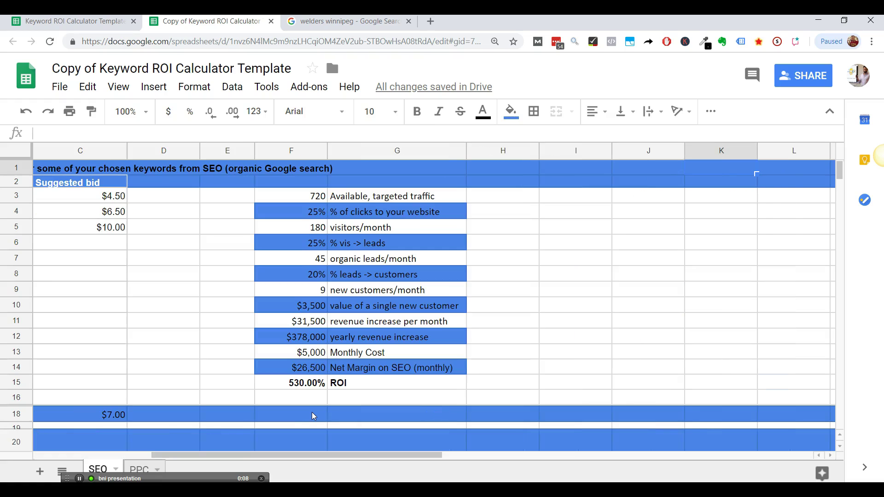
key(Left)
key(Left)
key(Left)
key(Left)
key(Left)
key(Left)
key(Left)
key(Left)
key(Left)
key(Left)
key(Down)
key(Down)
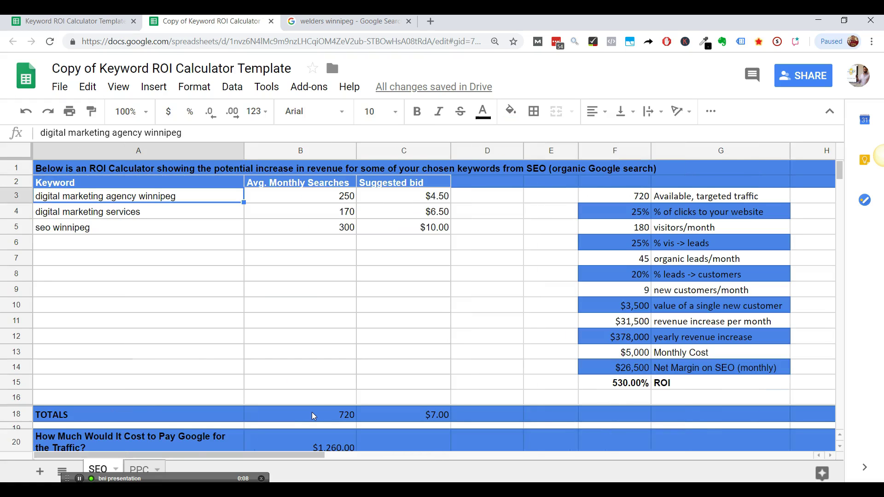
Review the recalculated visitors/month and new customers/month values
key(Down)
key(Right)
key(Right)
key(Right)
key(Right)
key(Right)
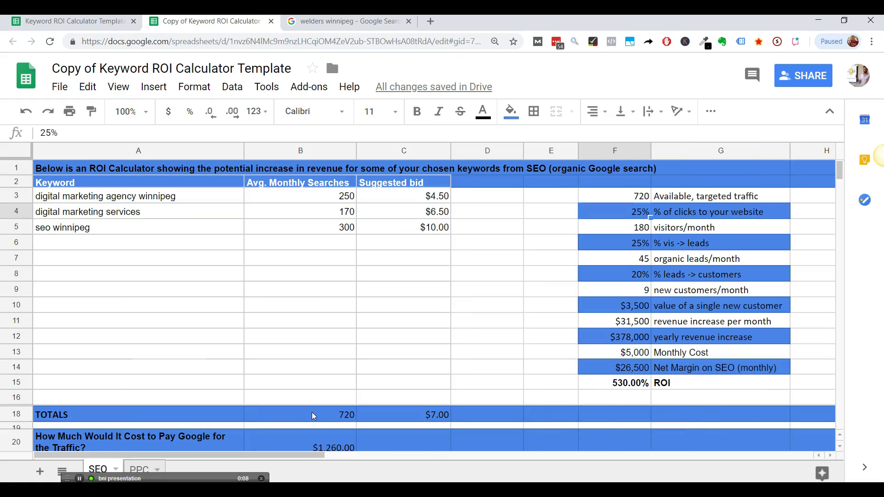
key(Down)
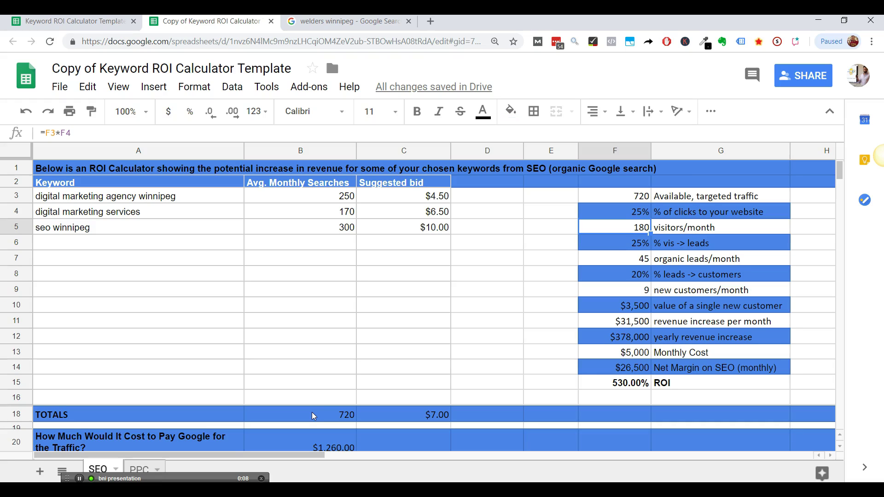
key(Left)
key(Left)
key(Down)
key(Up)
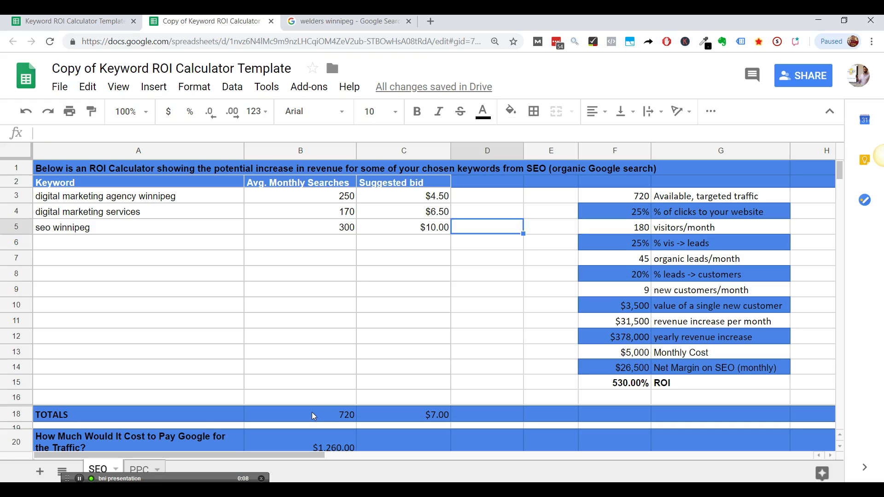
key(Right)
key(Right)
key(Down)
key(Down)
key(Down)
key(Down)
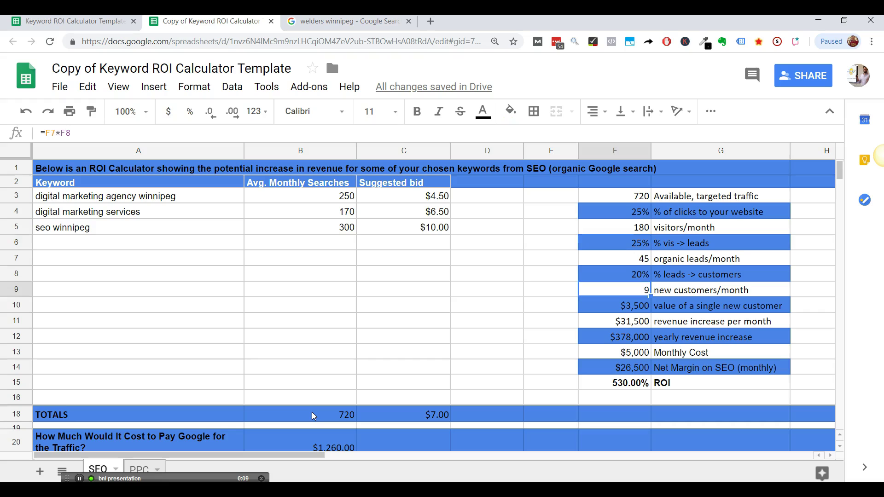
key(Up)
key(Up)
key(Up)
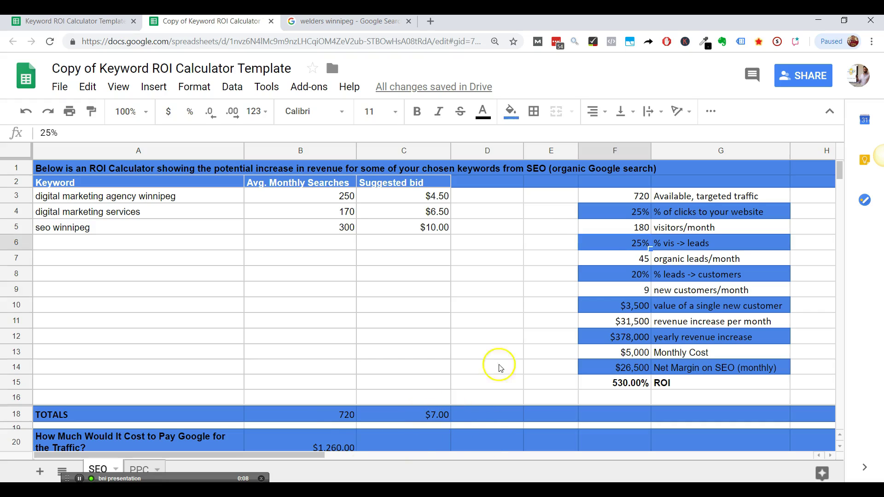
Set the visitor-to-lead rate in F6 to 10%
click(511, 248)
key(Right)
key(Right)
key(Up)
key(Up)
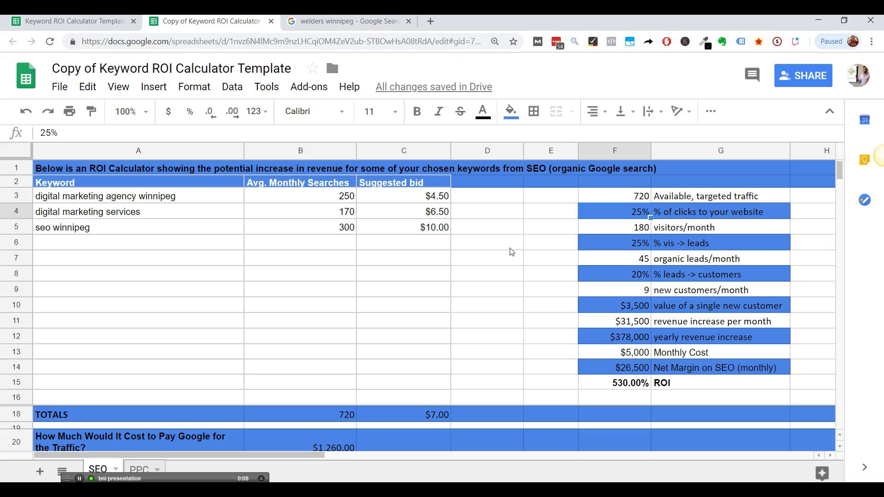
key(Down)
key(Down)
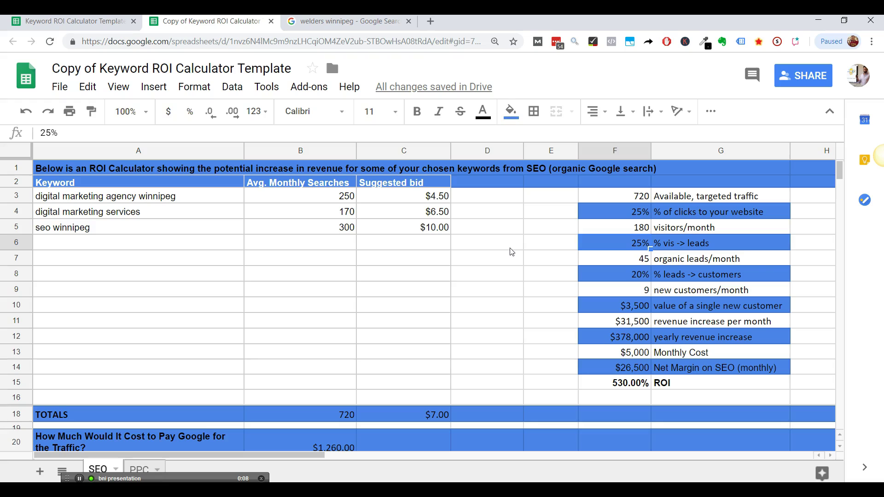
text(10)
key(Return)
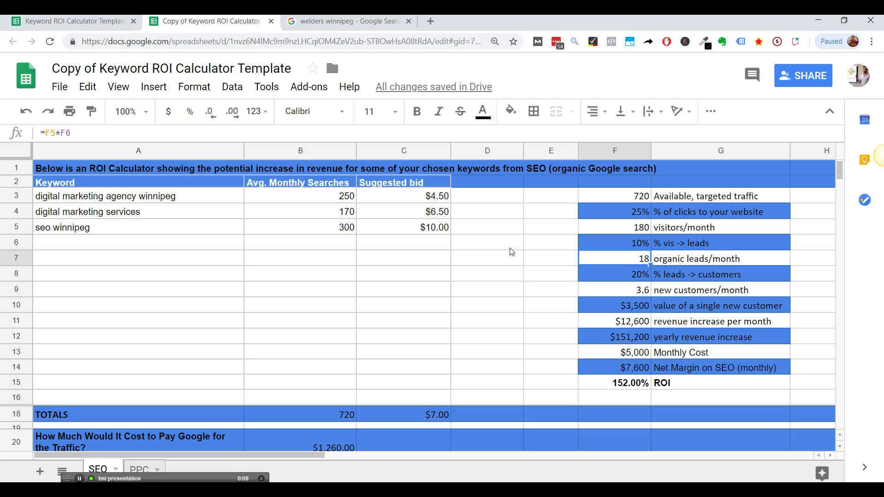
Review the recalculated leads, customer value and monthly revenue increase
key(Down)
key(Up)
key(Up)
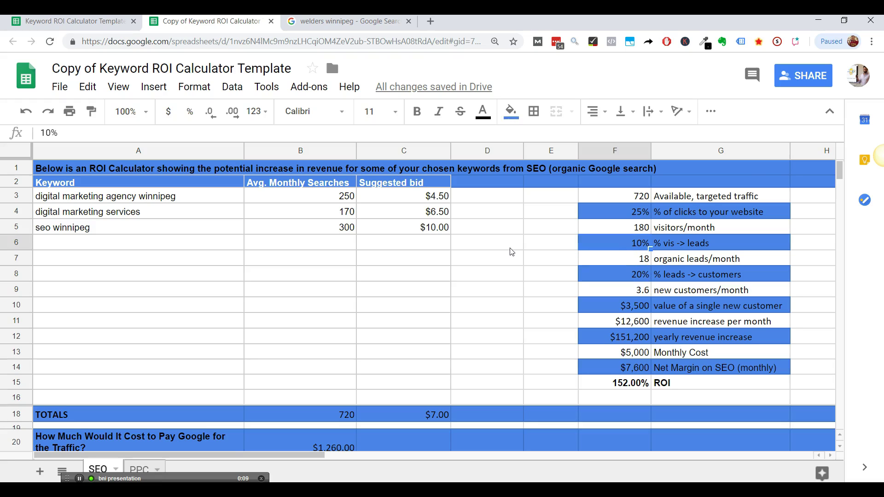
key(Down)
key(Down)
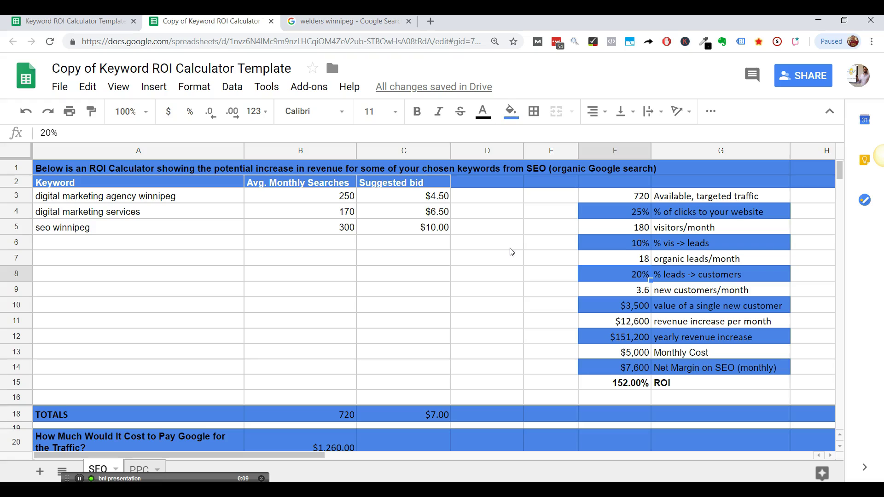
key(Down)
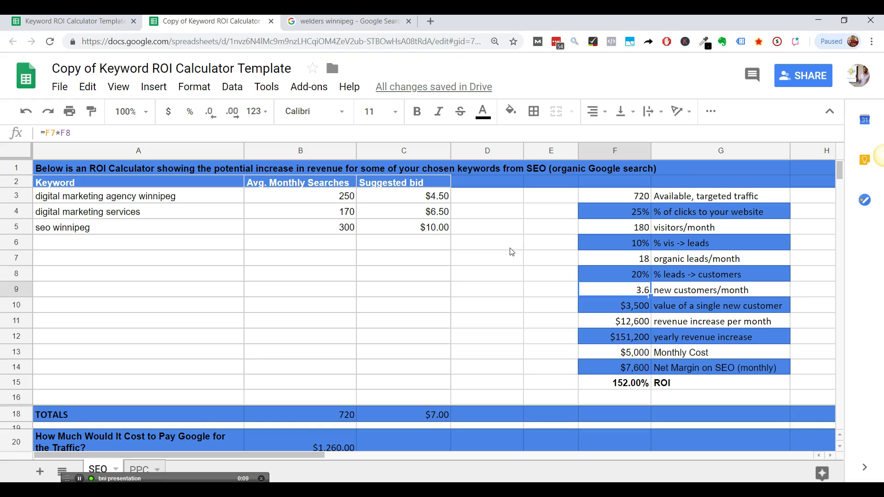
key(Down)
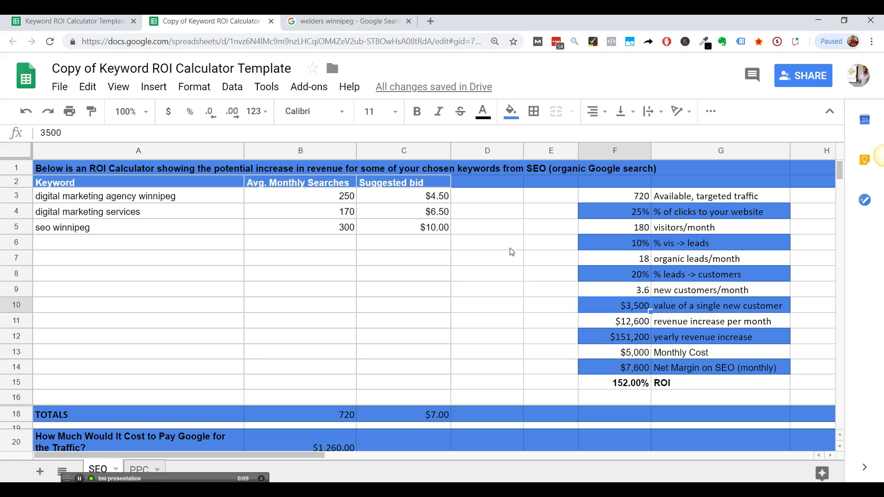
key(Down)
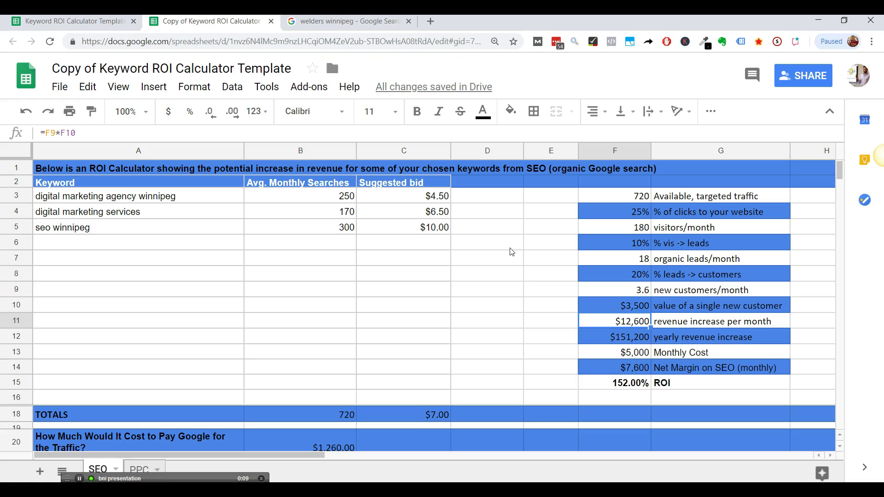
Copy the SEO keyword rows A3:C5 and paste them into A3 of the PPC sheet
mouse_move(158, 188)
mouse_down()
mouse_move(151, 230)
mouse_move(148, 191)
mouse_up()
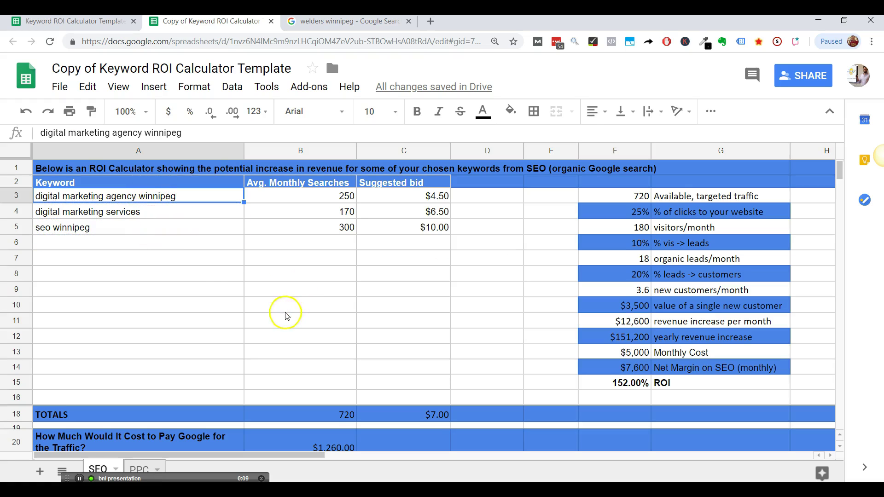
drag(164, 198, 399, 231)
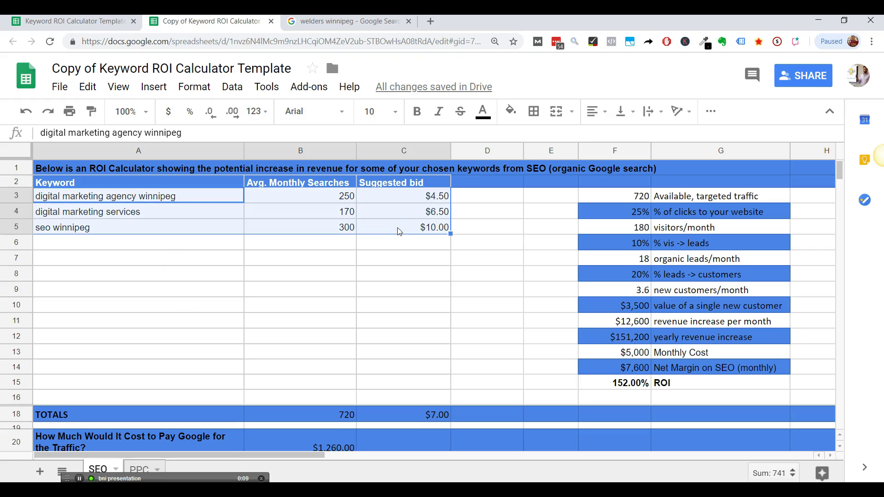
key(ctrl+c)
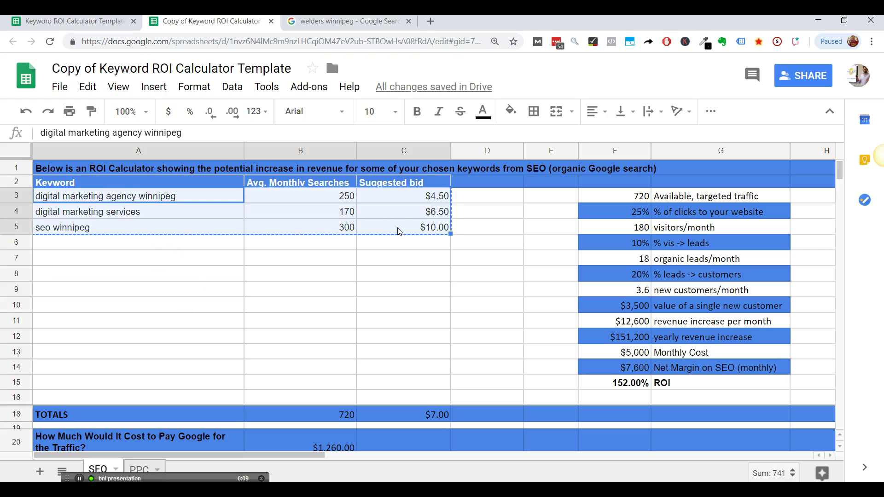
click(136, 470)
click(97, 205)
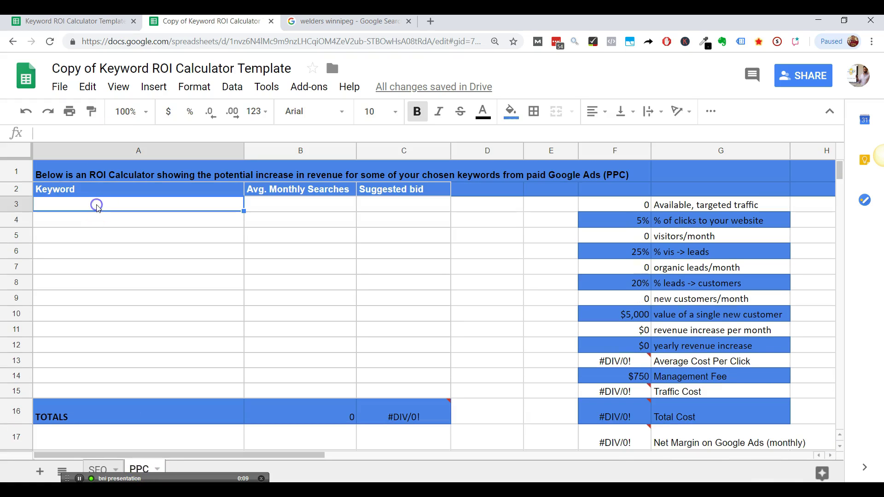
key(ctrl+v)
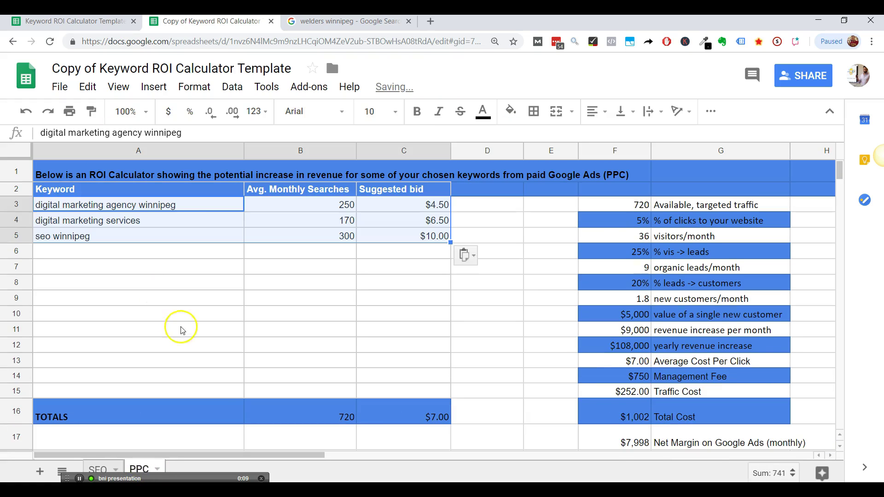
click(266, 318)
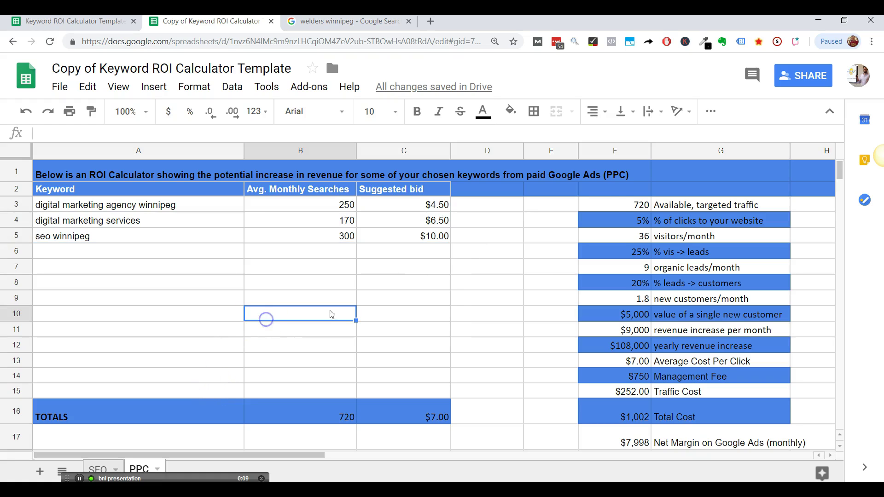
click(626, 205)
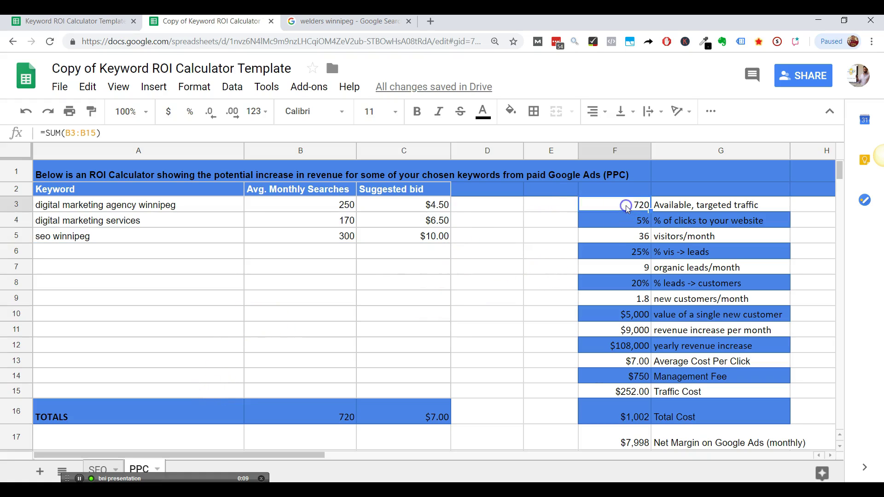
Set the PPC visitor-to-lead rate in F6 to 10%
key(Down)
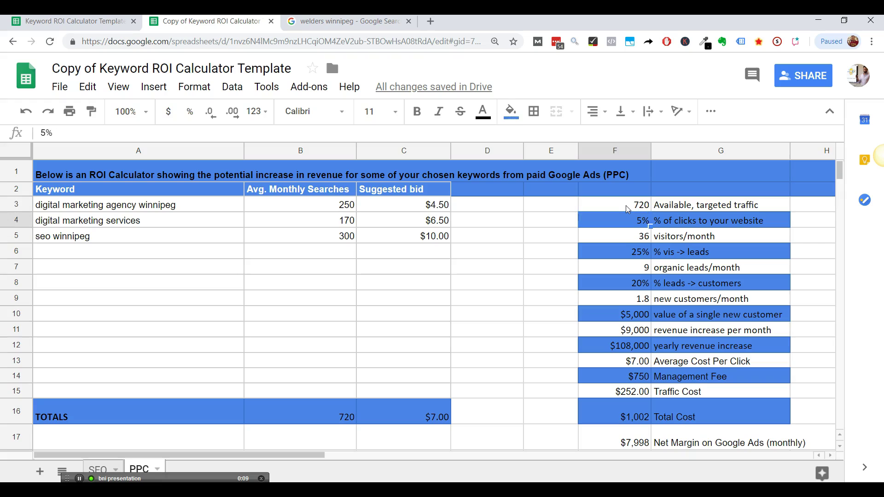
key(Down)
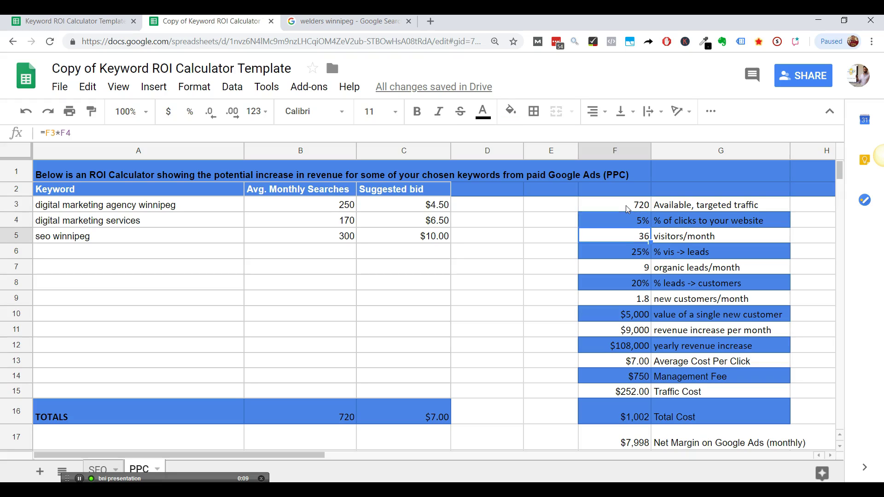
key(Down)
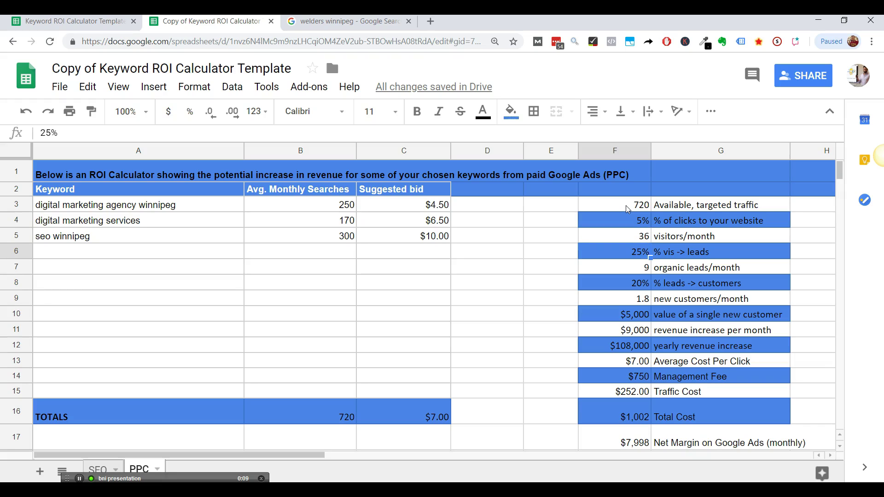
text(10)
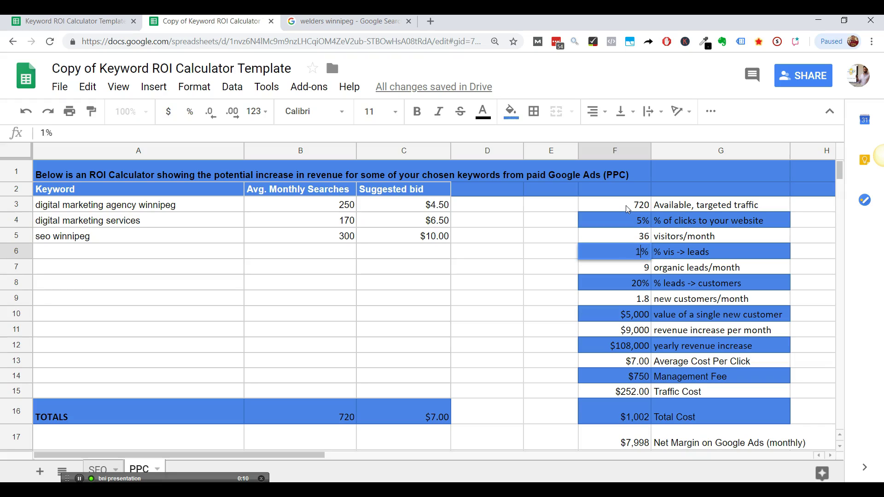
key(Return)
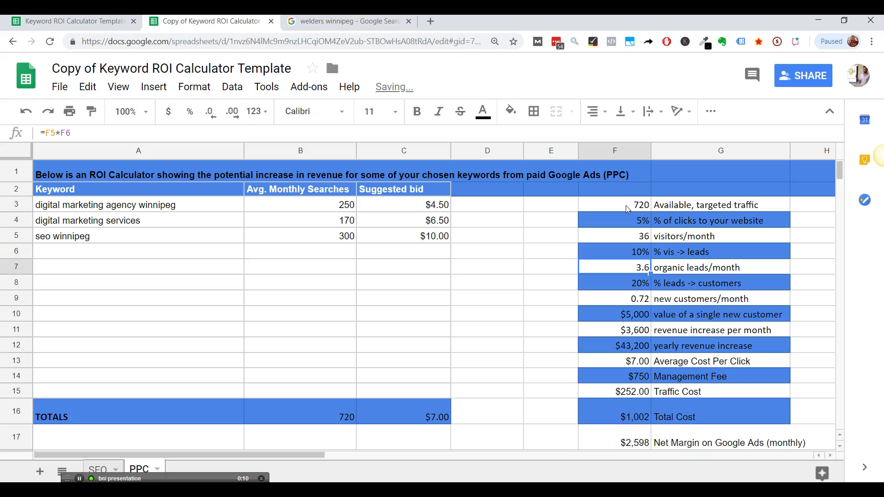
Set the value of a single new customer to $3,500
key(Down)
key(Down)
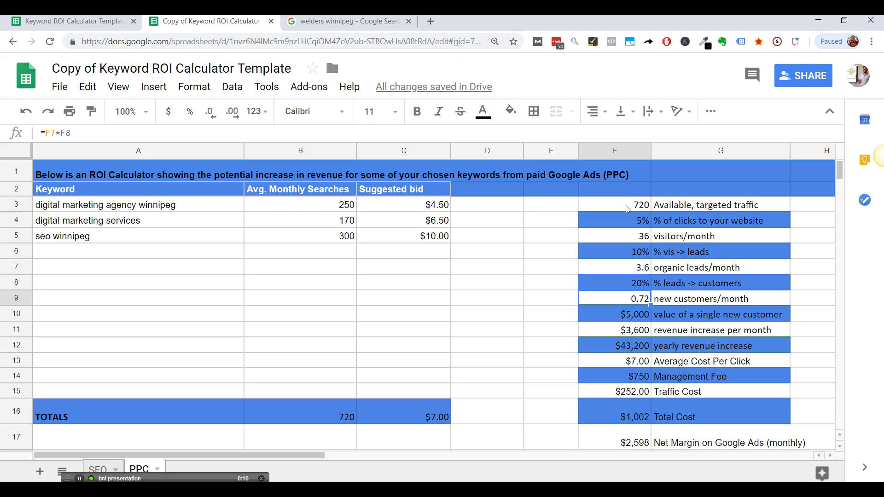
key(Up)
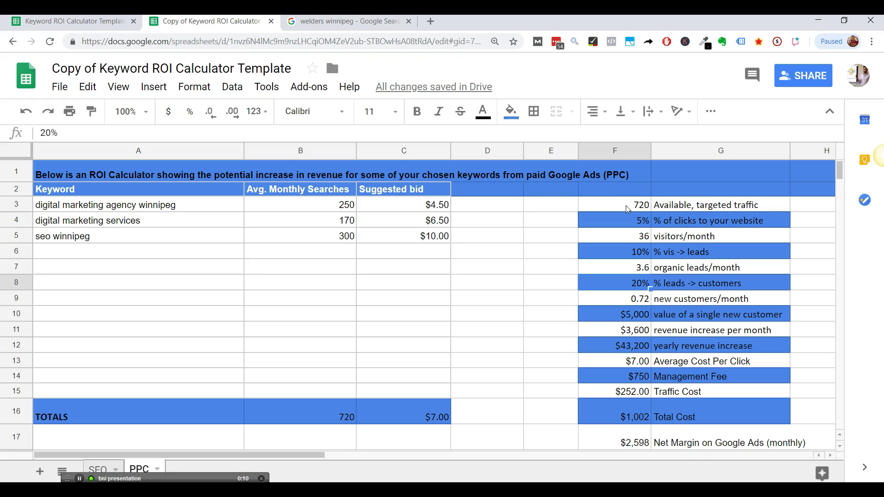
key(Down)
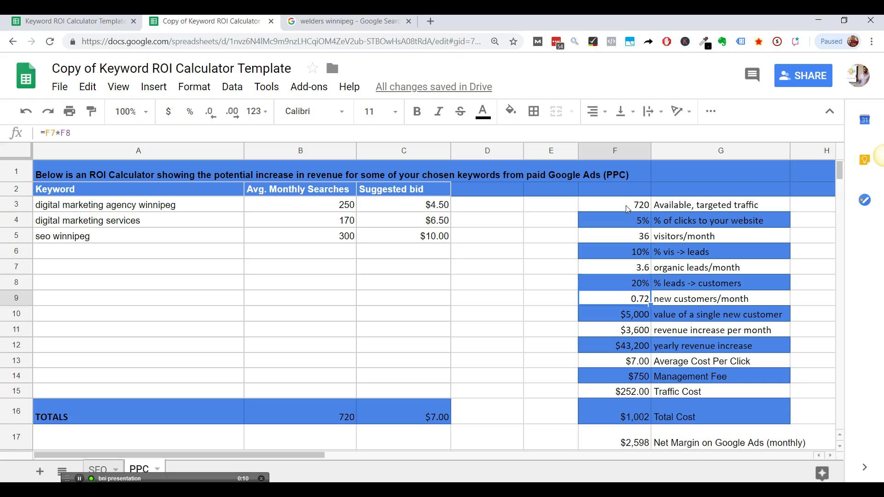
key(Down)
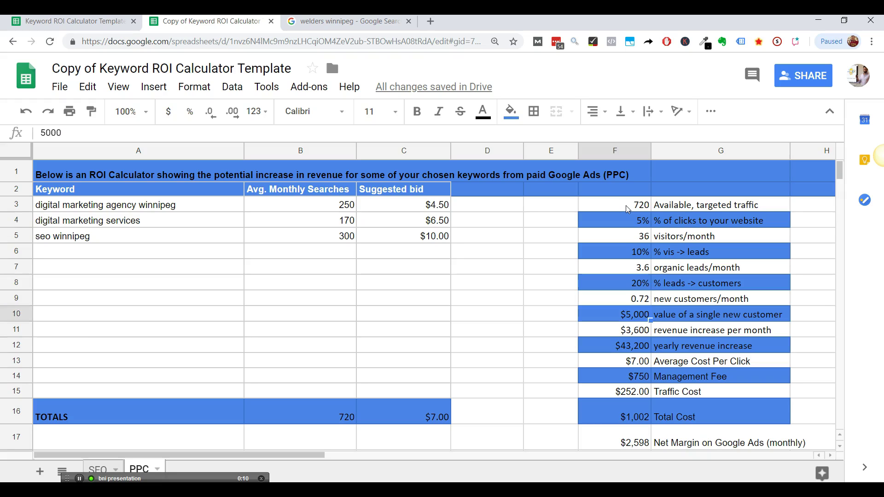
text(3500)
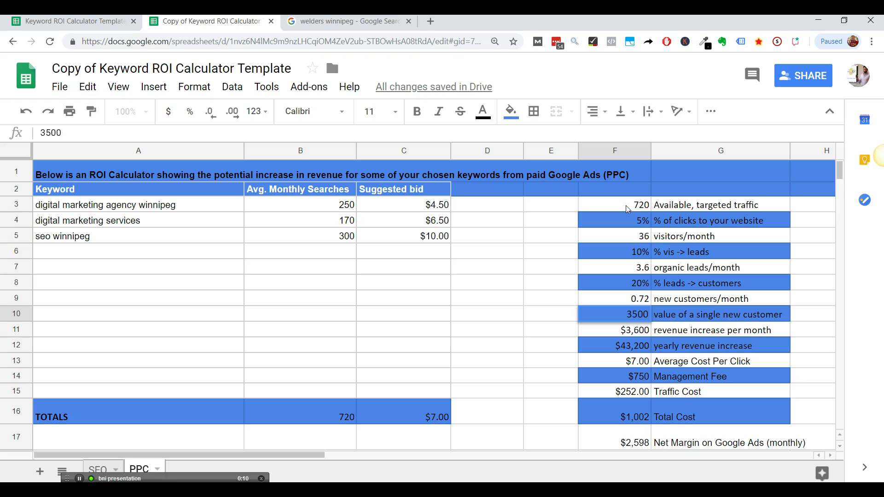
key(Return)
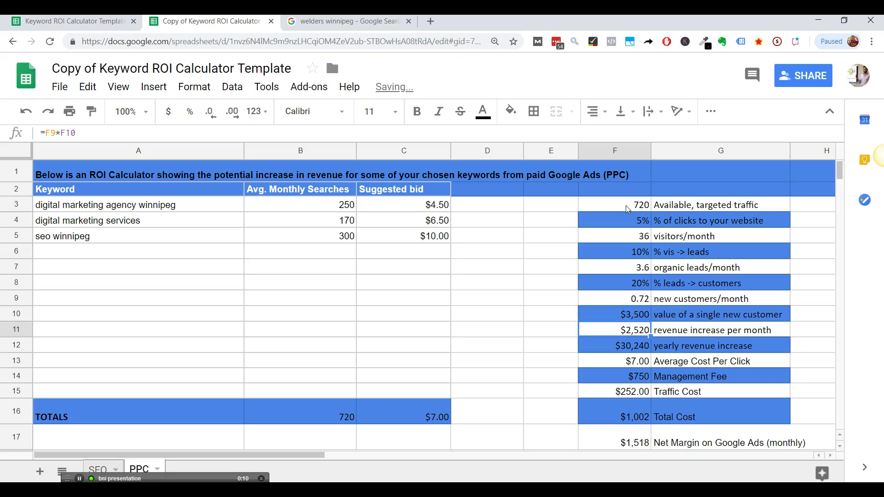
Review yearly revenue, cost per click, management fee, traffic cost and total cost
key(Down)
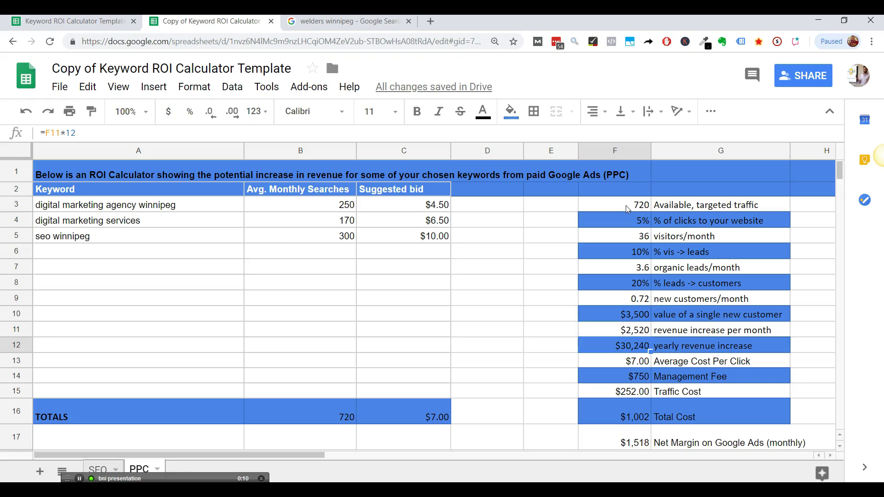
key(Down)
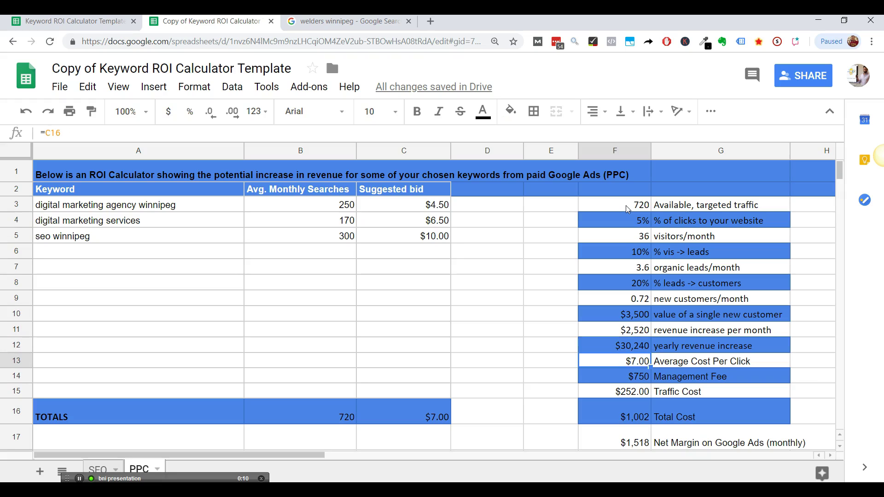
key(Down)
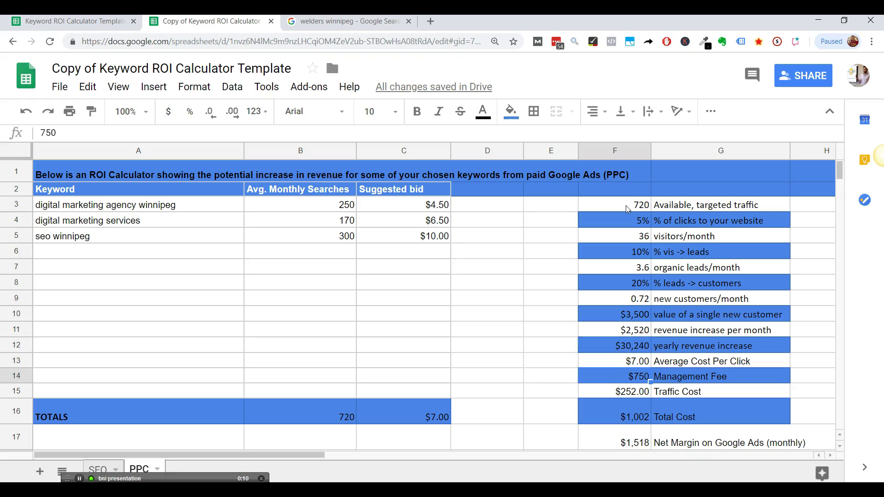
key(Down)
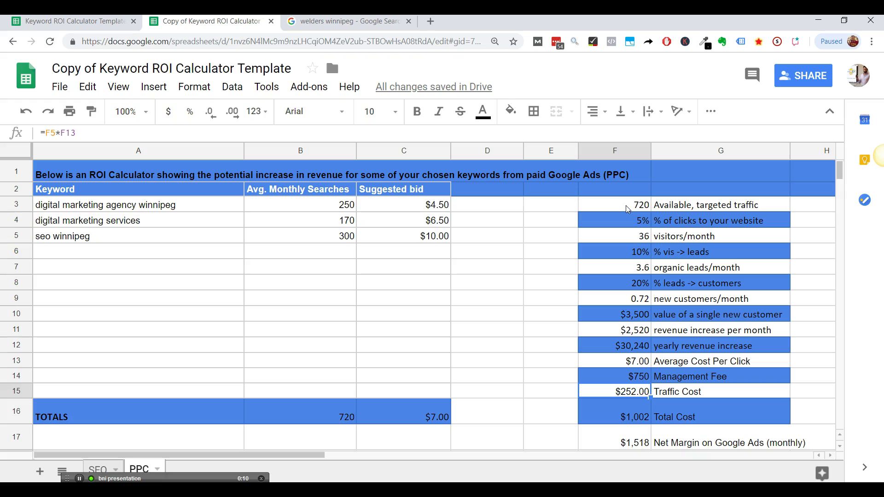
key(Down)
key(Up)
key(Down)
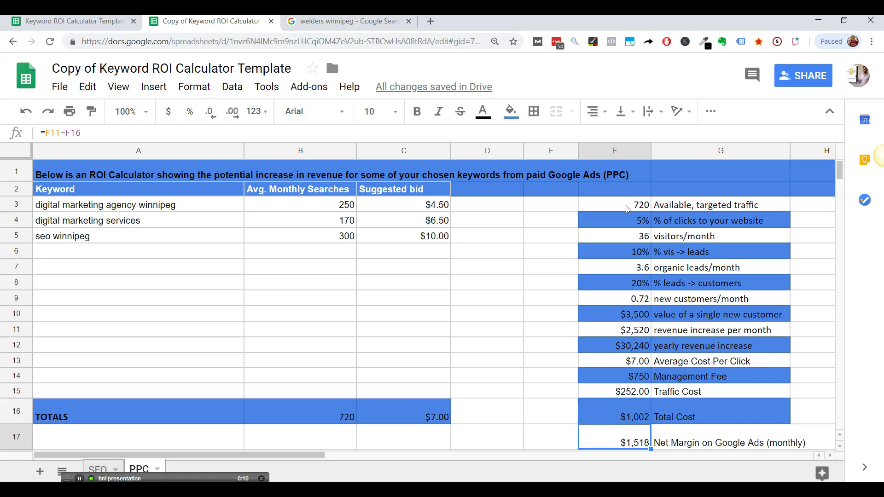
key(Down)
key(Down)
key(Down)
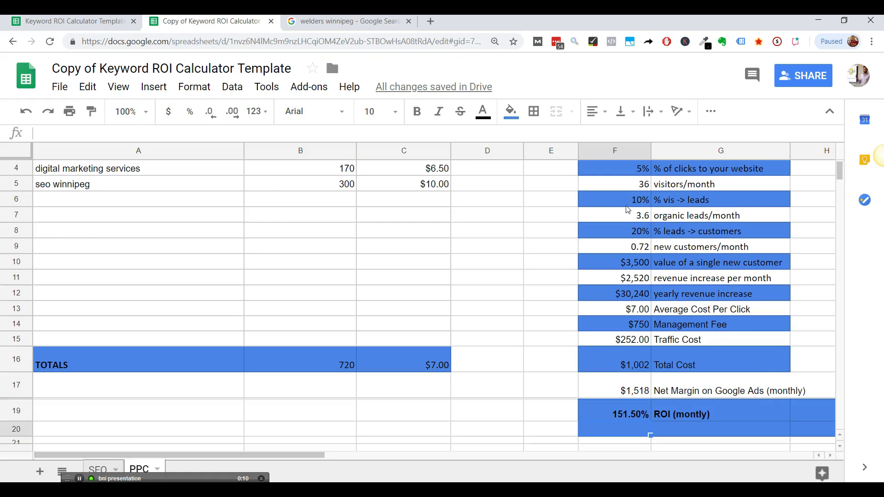
Compare the monthly net margin against total cost, then return to the keyword list
key(Up)
key(Up)
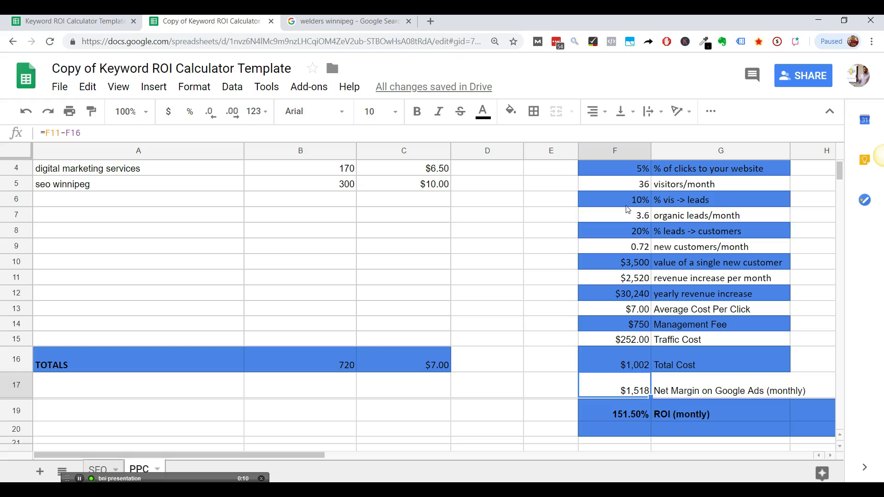
key(Up)
key(Down)
key(Up)
key(Up)
key(Up)
key(Up)
key(Up)
key(Up)
key(Up)
key(Up)
key(Up)
key(Up)
key(Up)
key(Up)
key(Up)
key(Up)
key(Up)
key(Up)
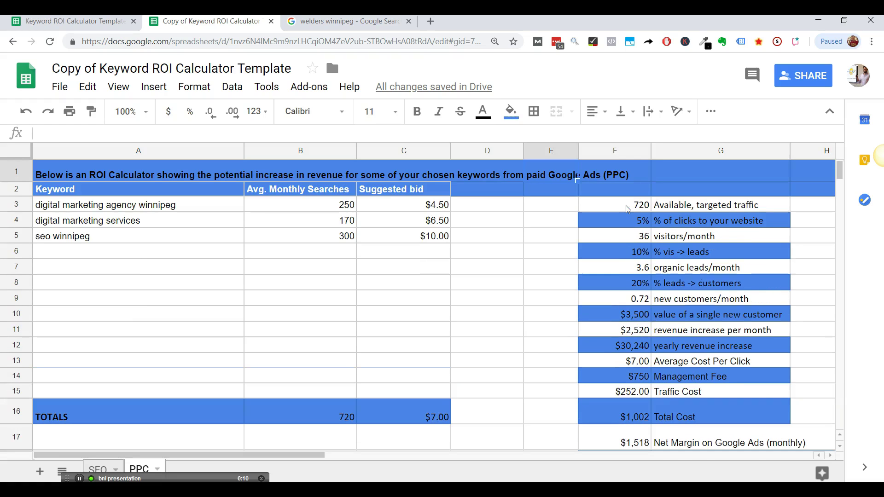
key(Left)
key(Left)
key(Left)
key(Left)
key(Down)
key(Down)
key(Down)
key(Down)
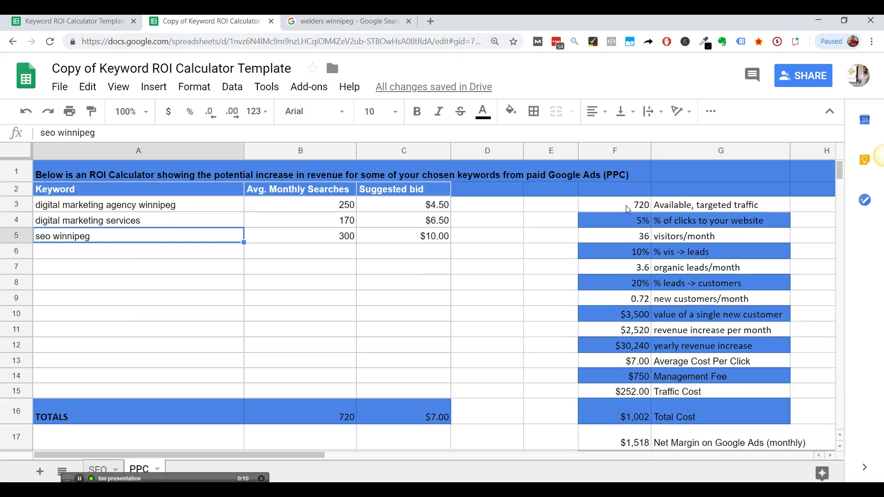
Search for 'KEYWORDS EVERYWHERE' in a new browser tab
click(428, 22)
text(KEYW)
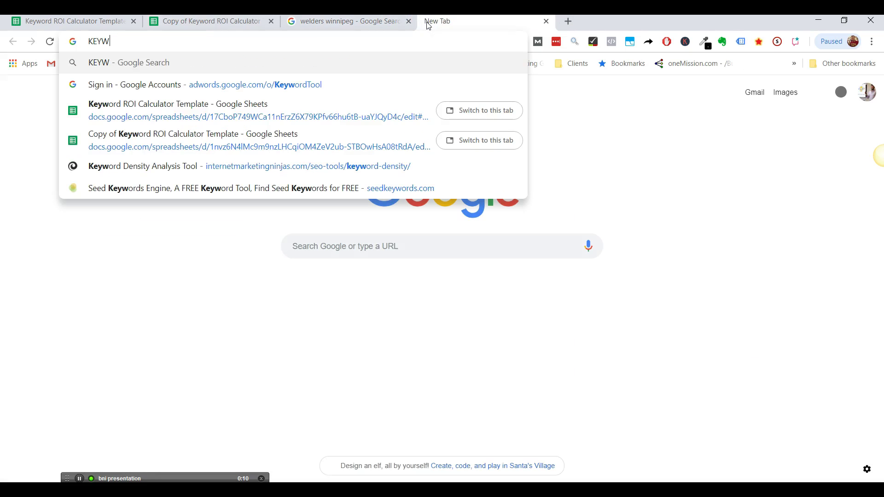
text(ORDS EVERYWHERE)
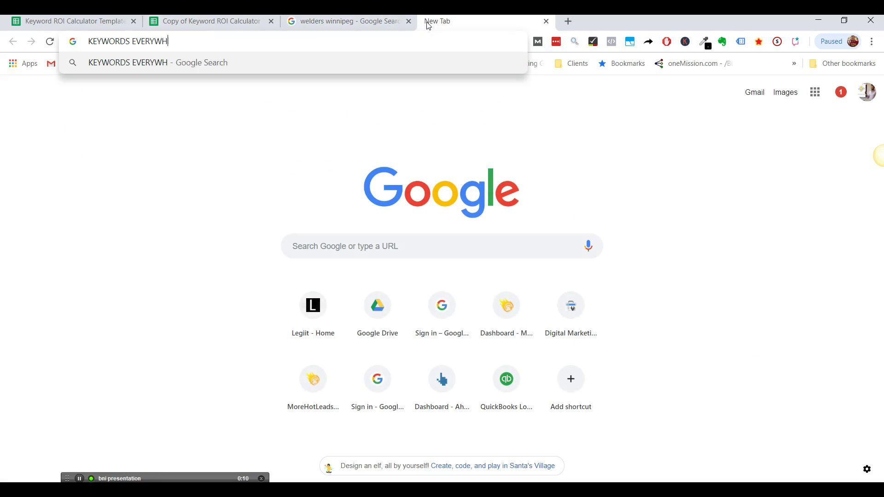